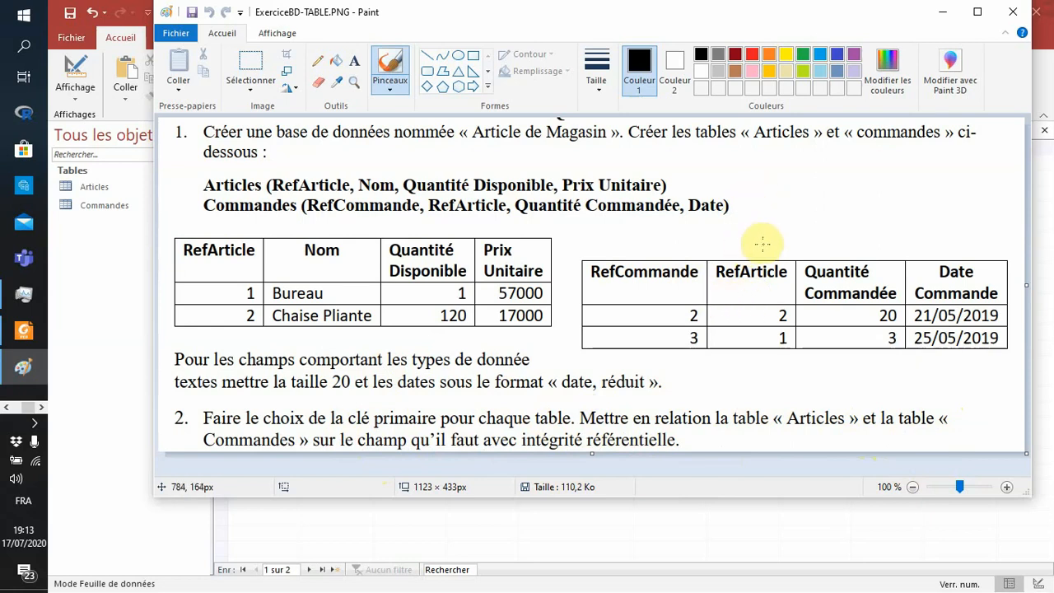
- Switch from the exercise sheet in Paint to Access and review the records of the Articles and Commandes tables
key(alt+Tab)
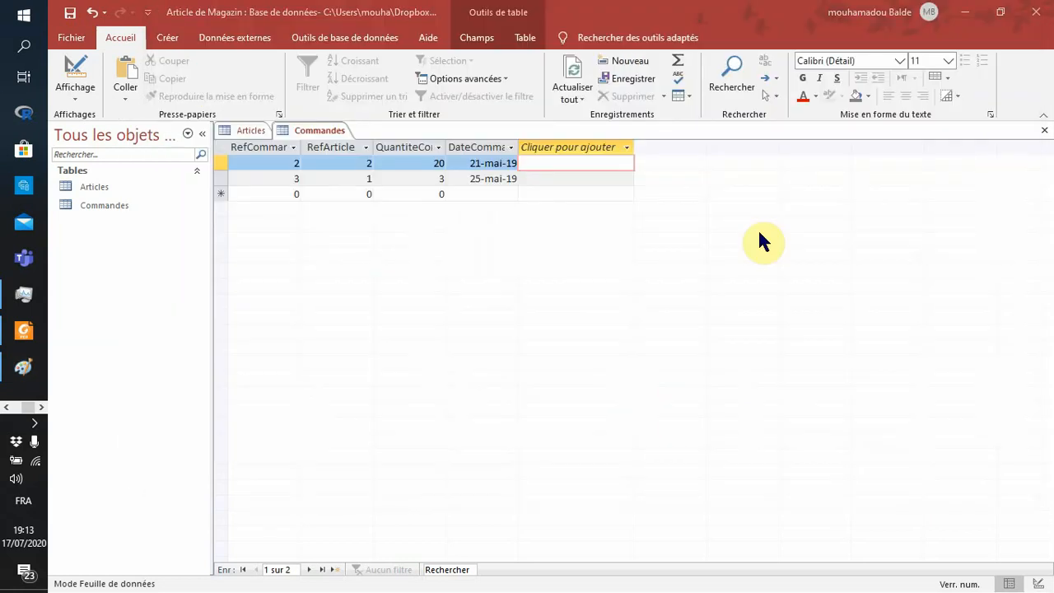
key(alt+Tab)
key(alt+Tab)
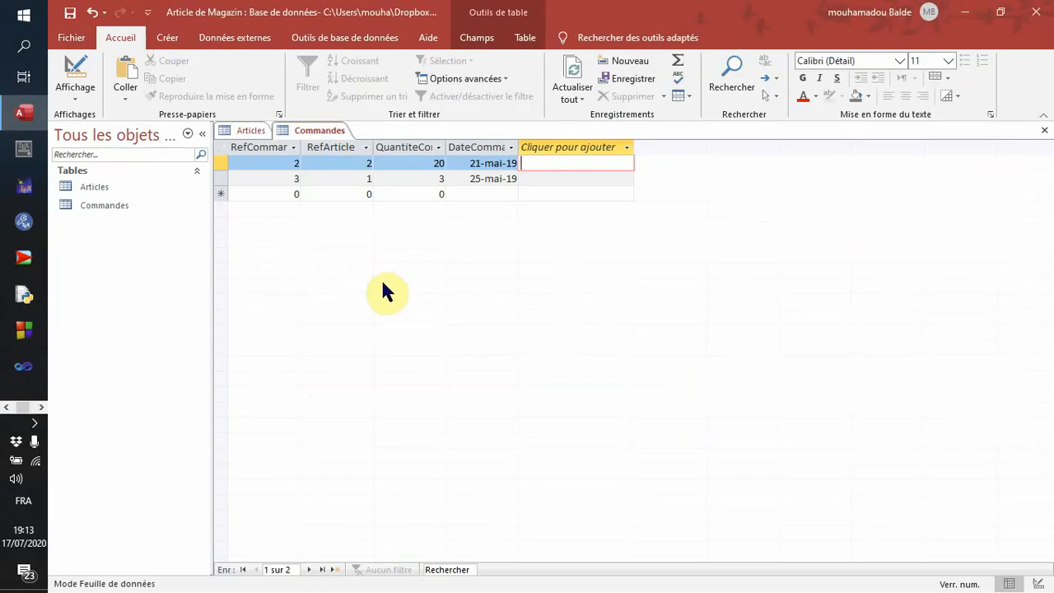
click(247, 132)
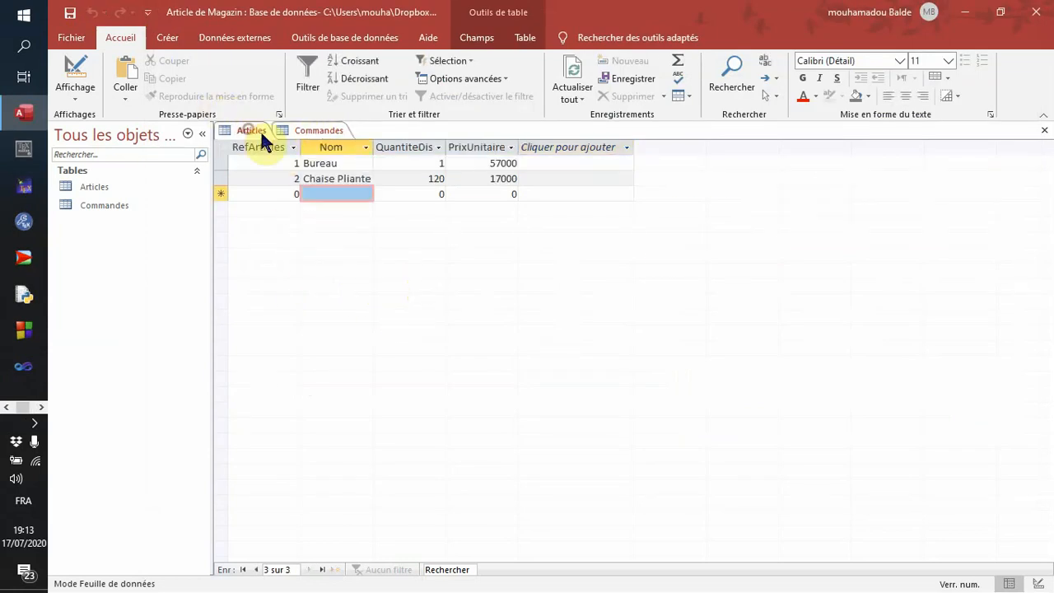
click(321, 132)
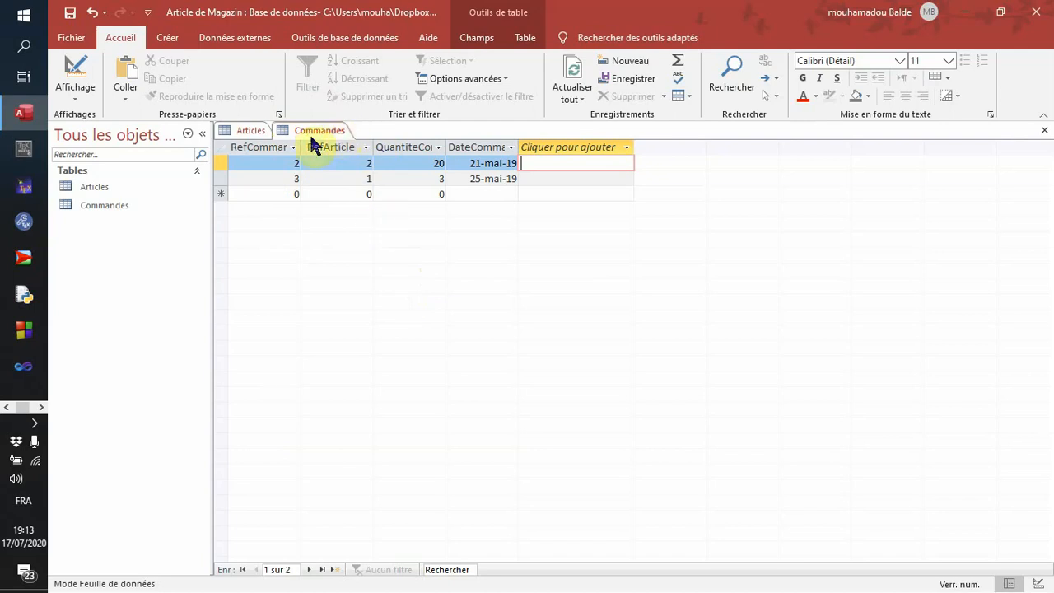
click(247, 132)
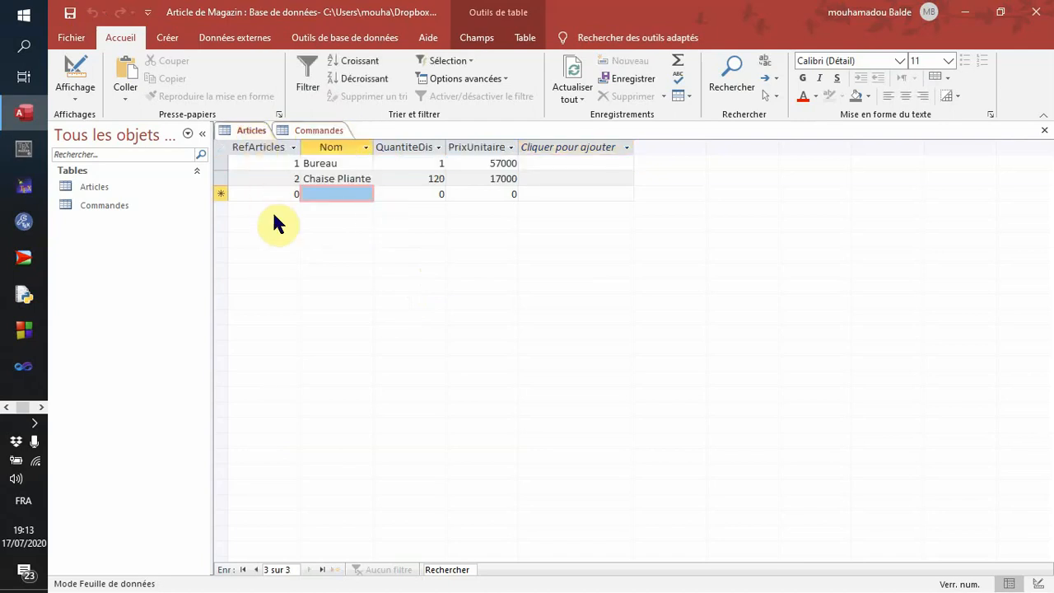
click(317, 132)
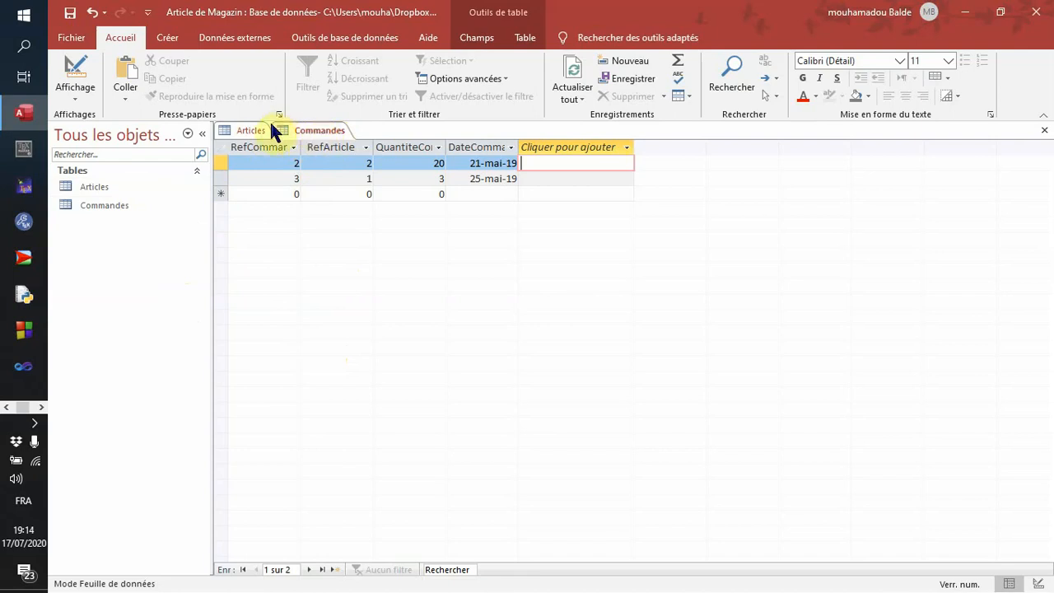
click(309, 134)
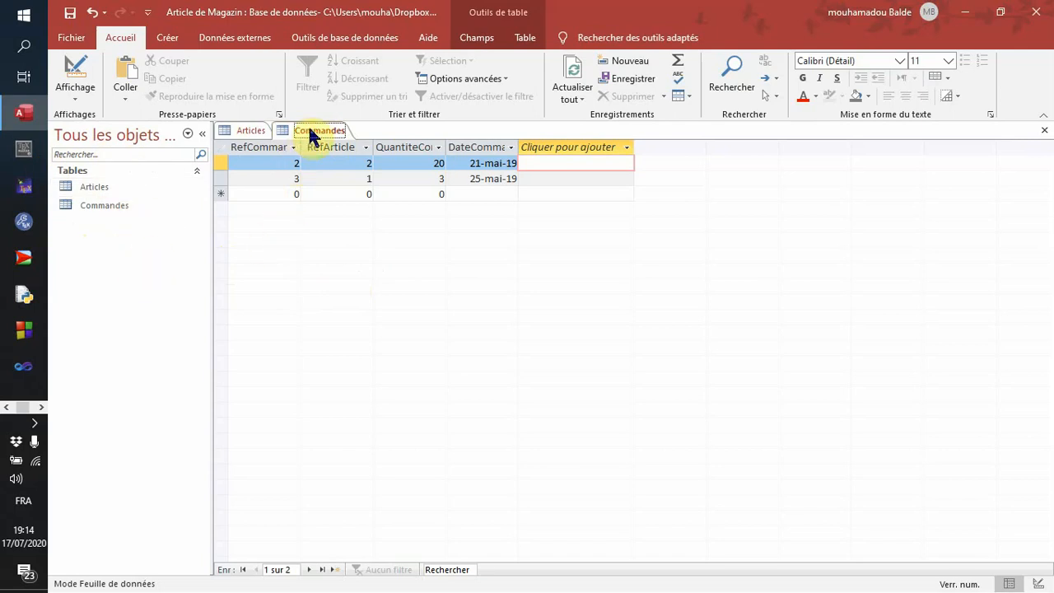
- Close the open Commandes table, leaving the Articles table open
right_click(338, 132)
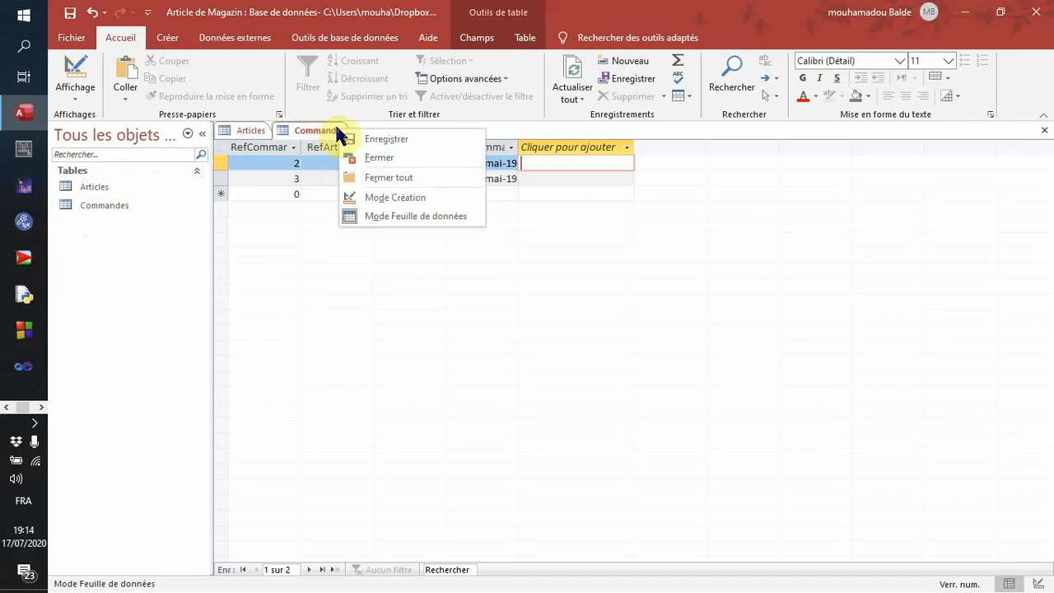
click(302, 132)
right_click(306, 134)
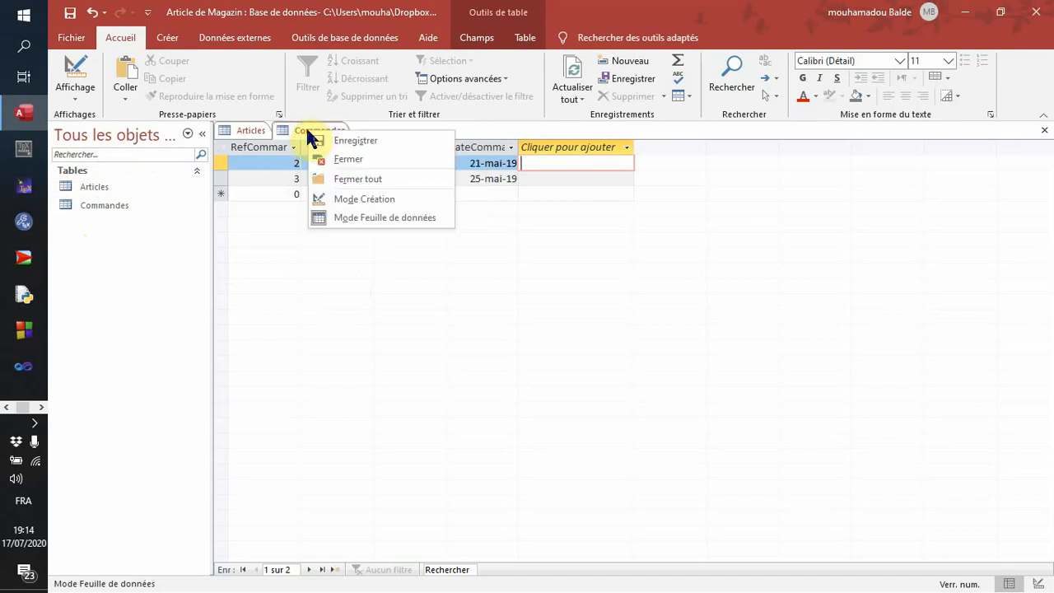
click(345, 164)
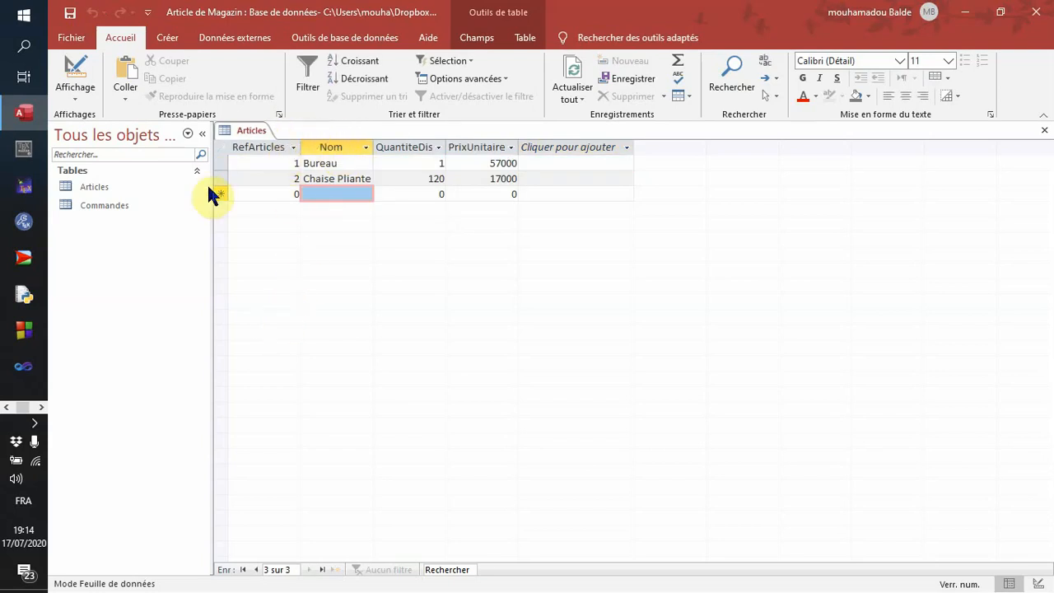
- Reopen the Commandes table from the object list, then close it again
double_click(118, 210)
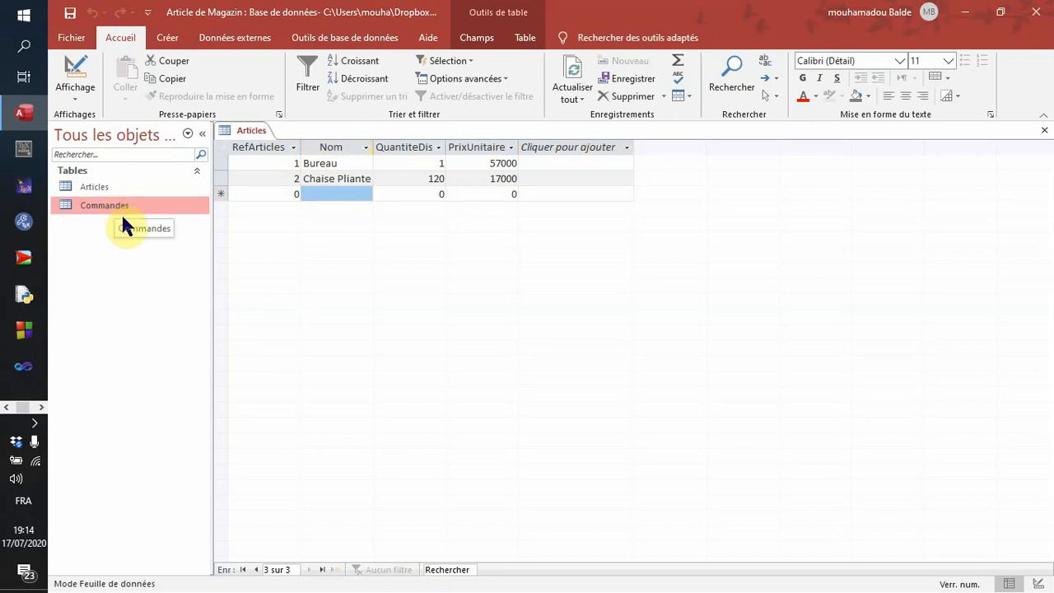
double_click(112, 206)
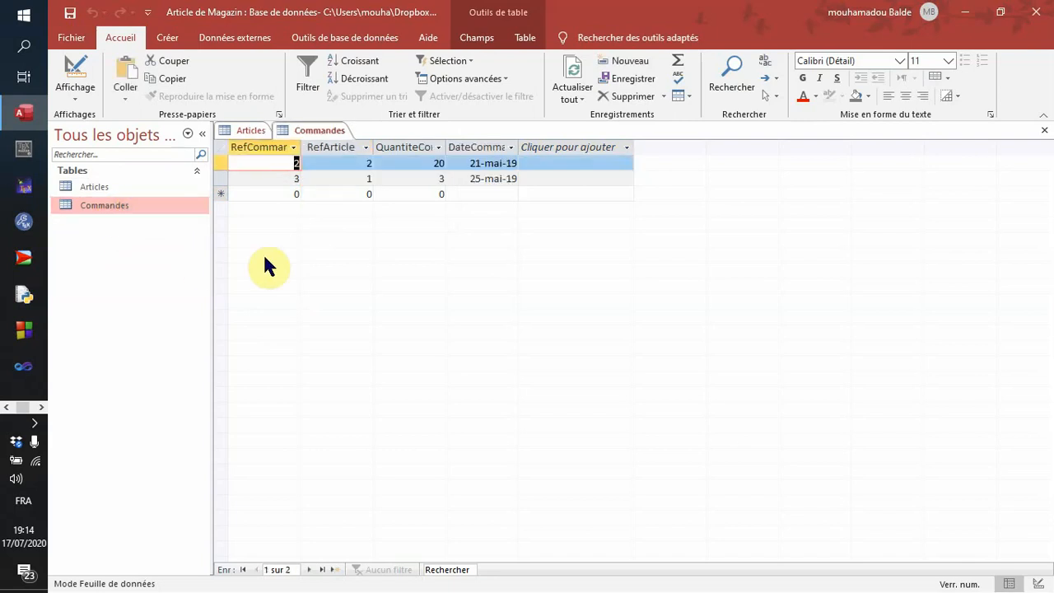
right_click(328, 134)
click(372, 158)
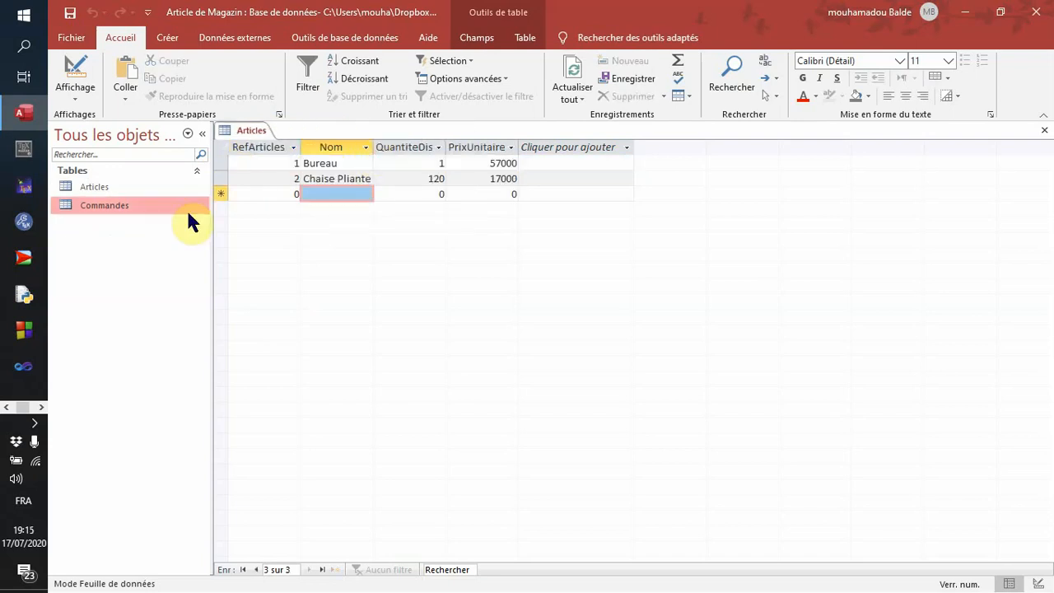
- Open the Commandes table's name for editing in the object list, then leave it as Commandes
right_click(102, 212)
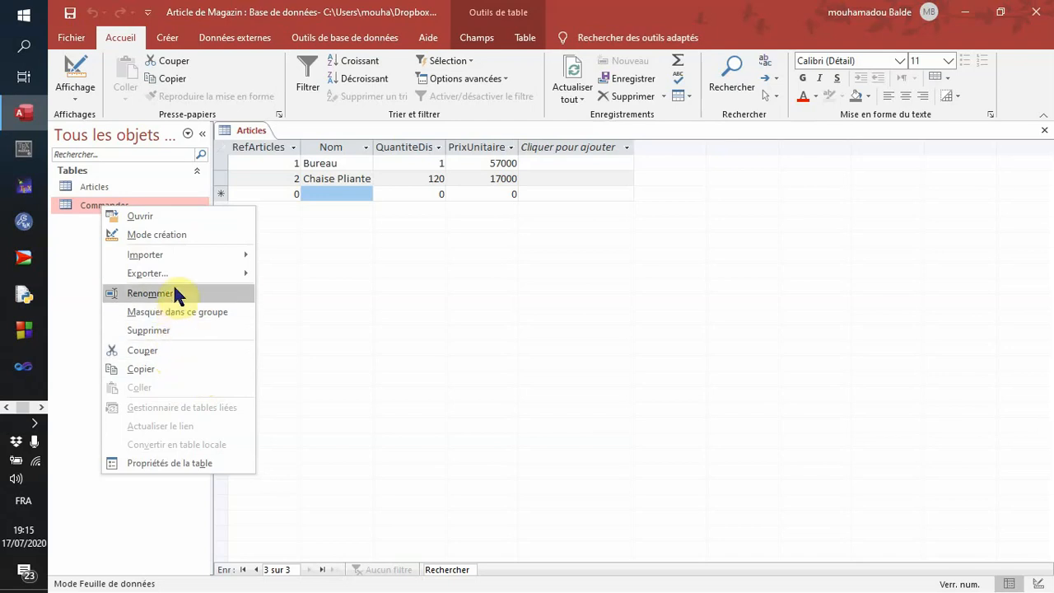
mouse_move(171, 277)
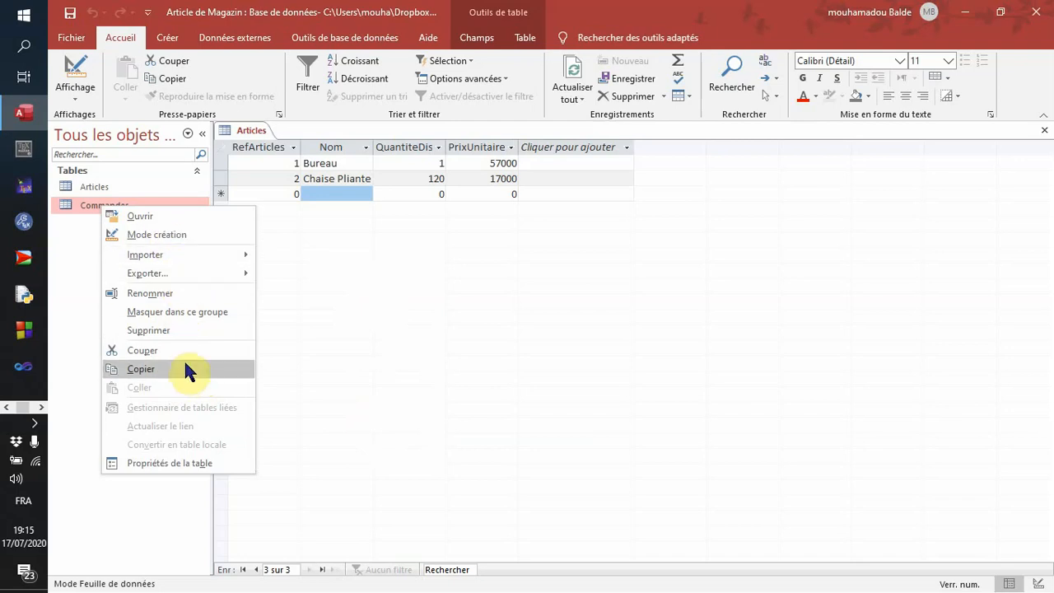
click(187, 293)
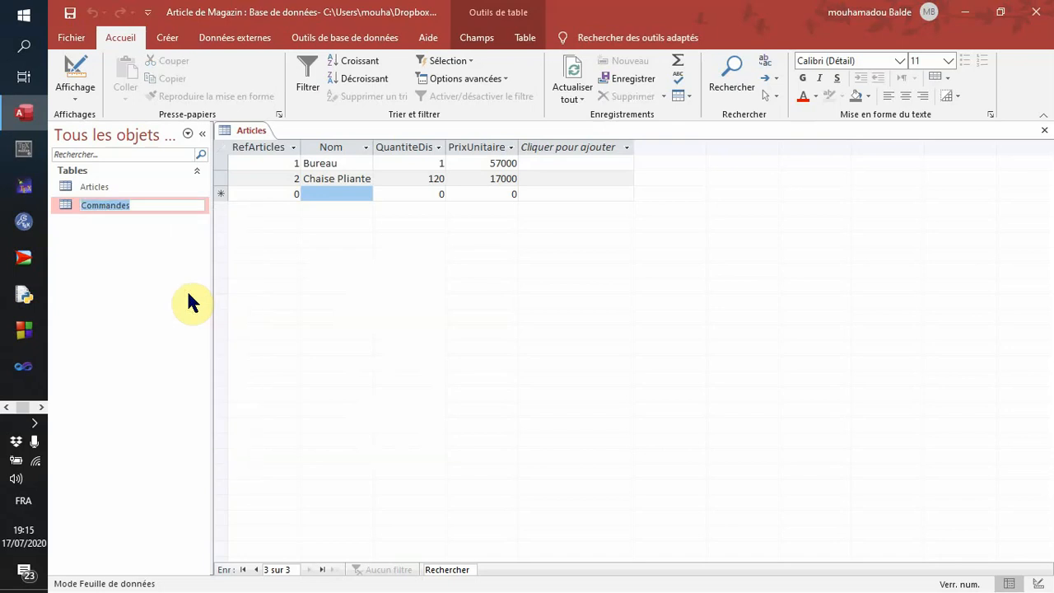
click(166, 205)
key(Return)
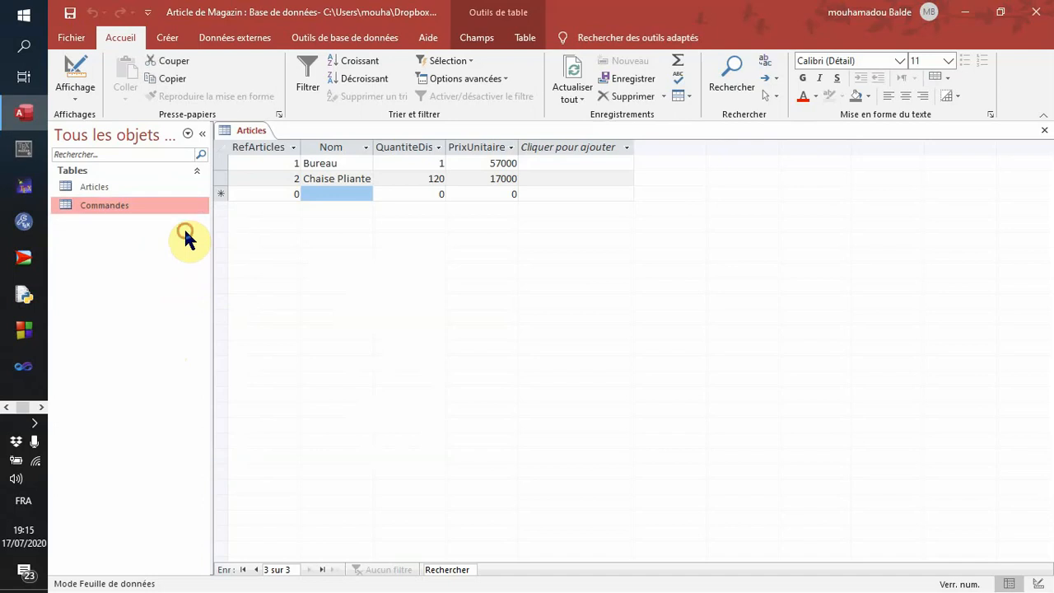
- Open the Commandes table in design view to view its fields, then switch it to datasheet view
right_click(95, 207)
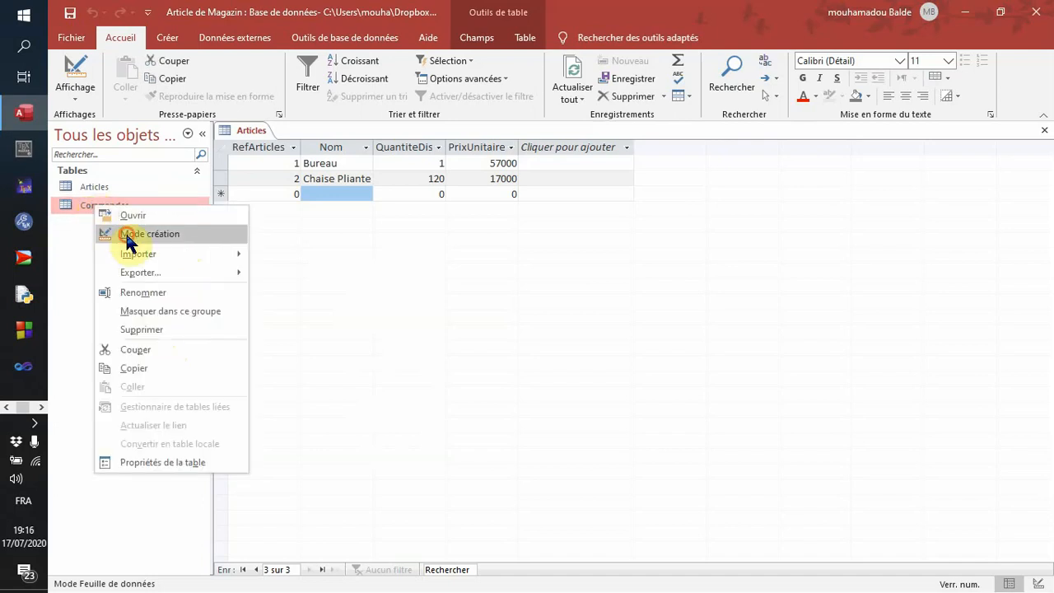
click(124, 235)
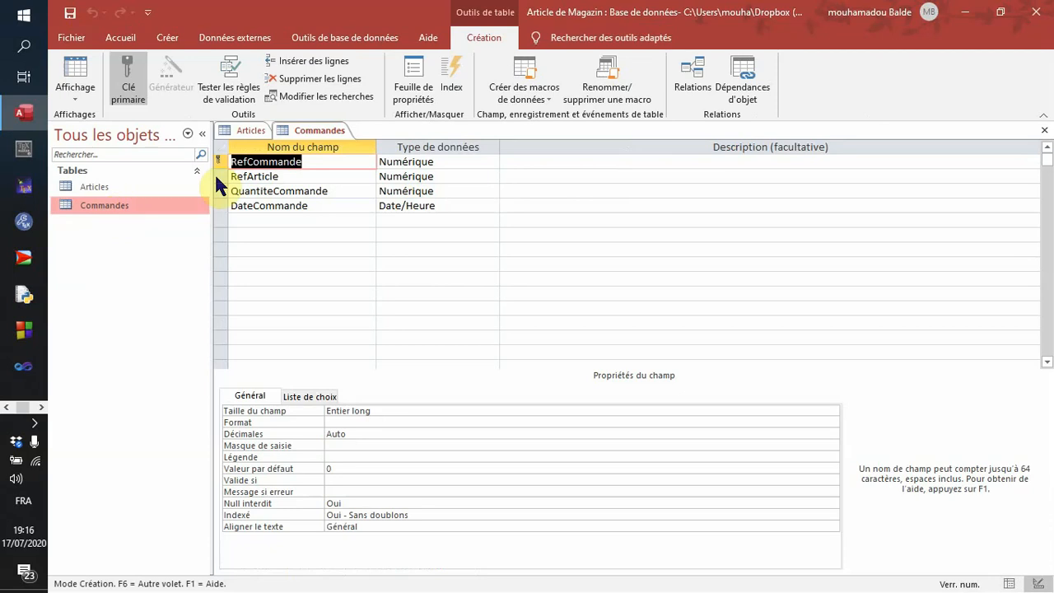
right_click(301, 129)
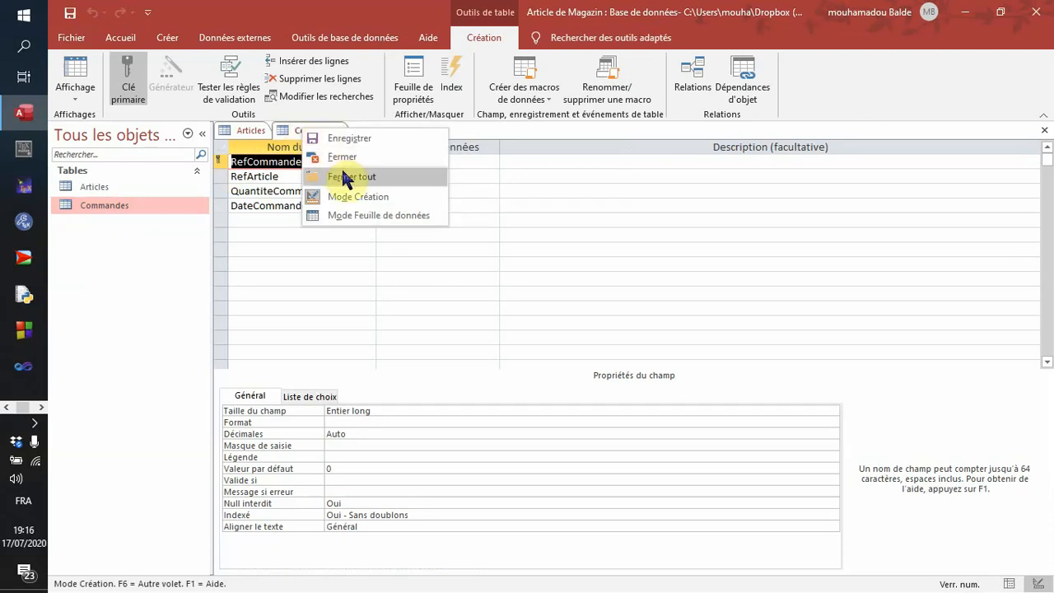
click(359, 211)
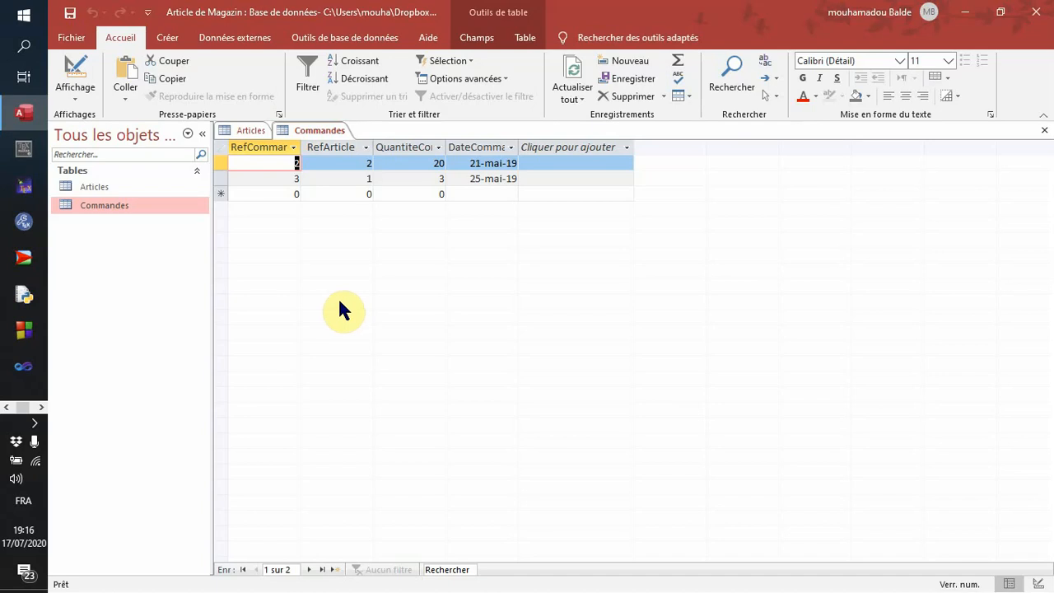
- Close all open tables and open the database's Relations window
right_click(322, 139)
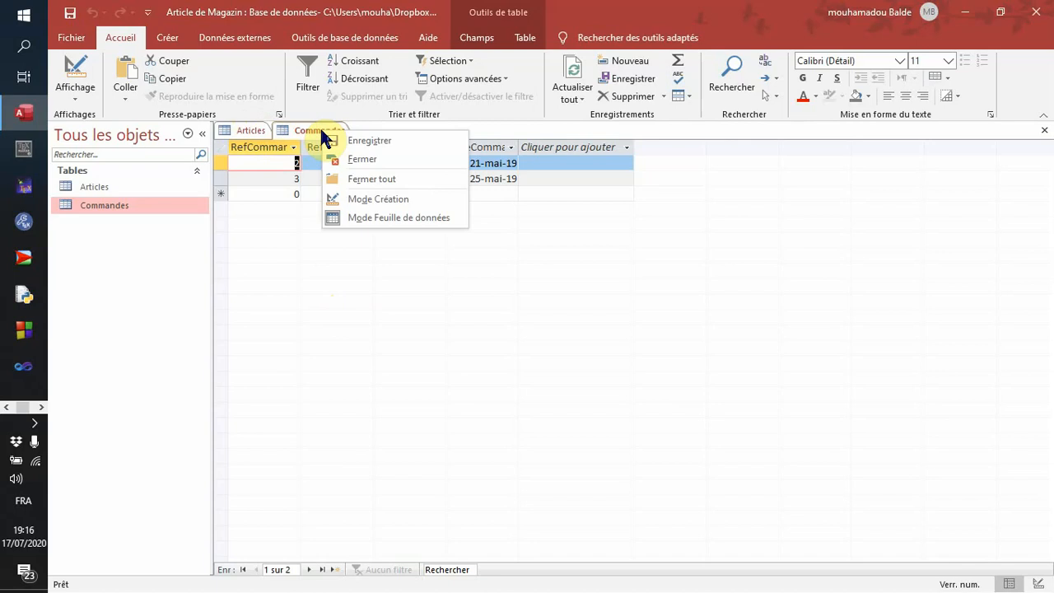
click(399, 182)
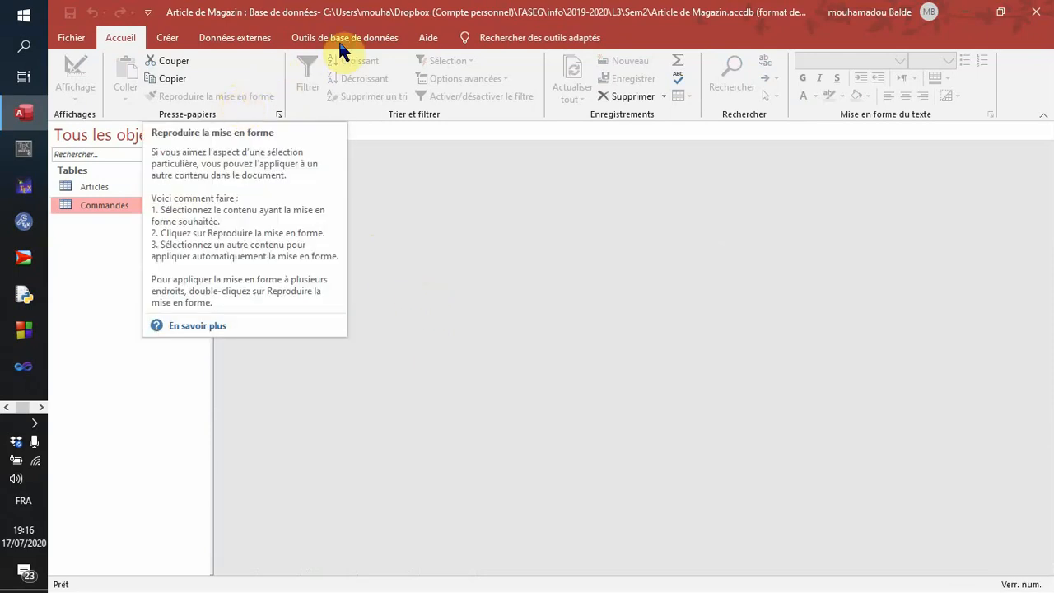
click(390, 37)
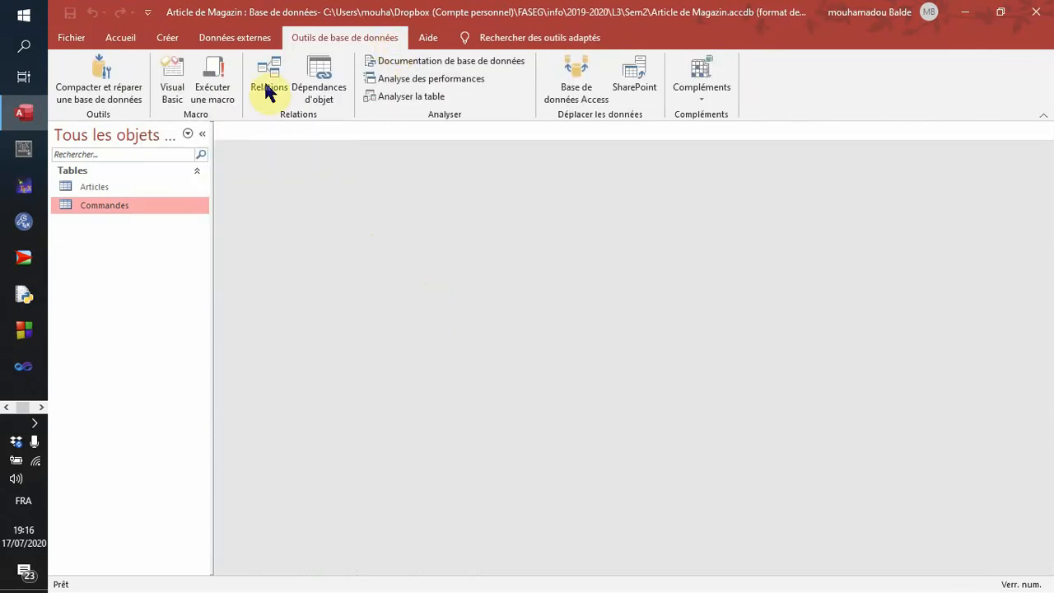
click(168, 38)
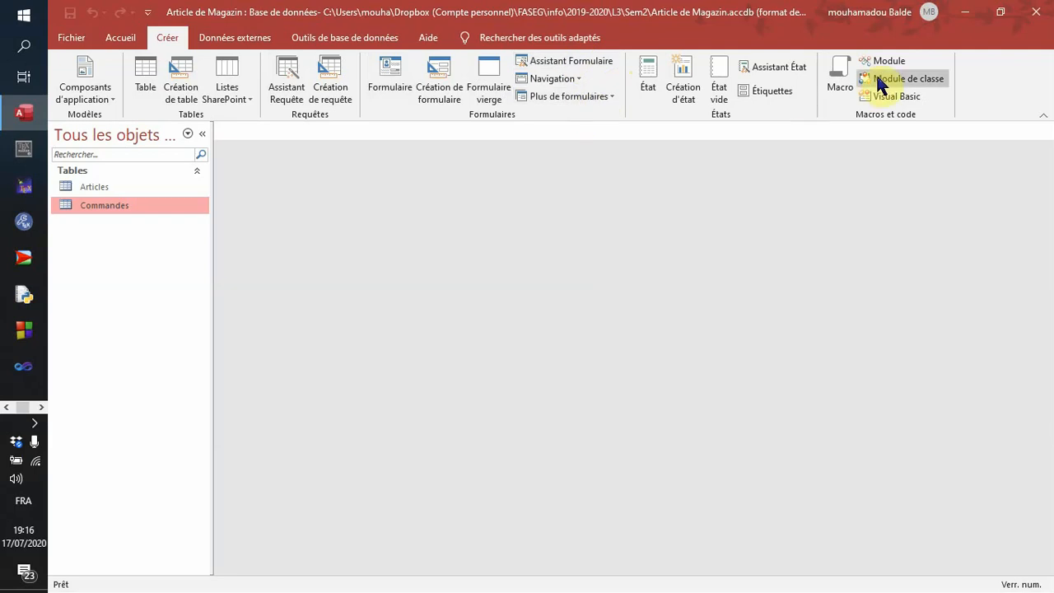
click(367, 38)
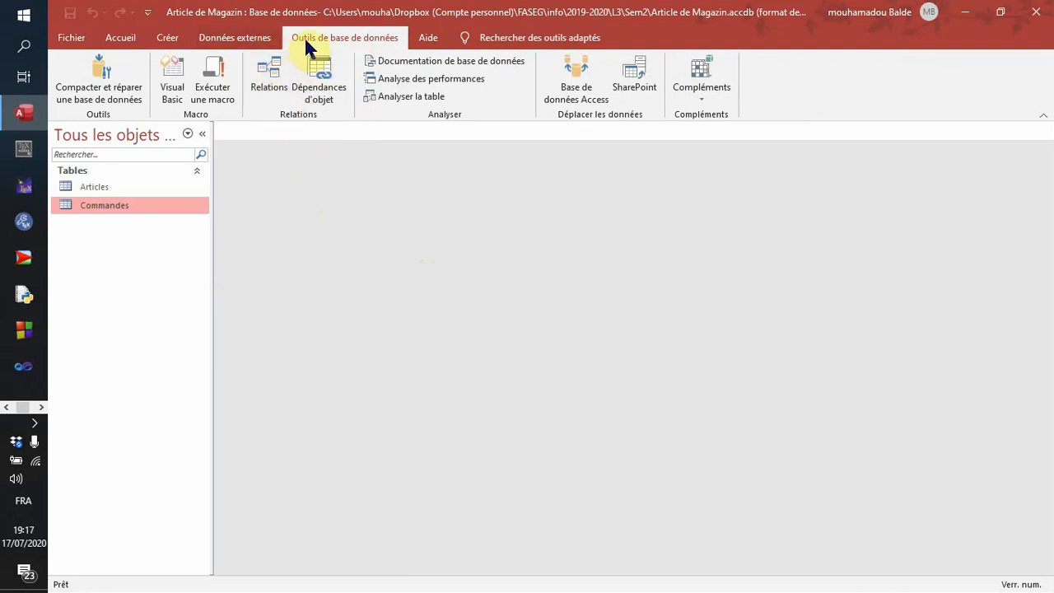
click(265, 86)
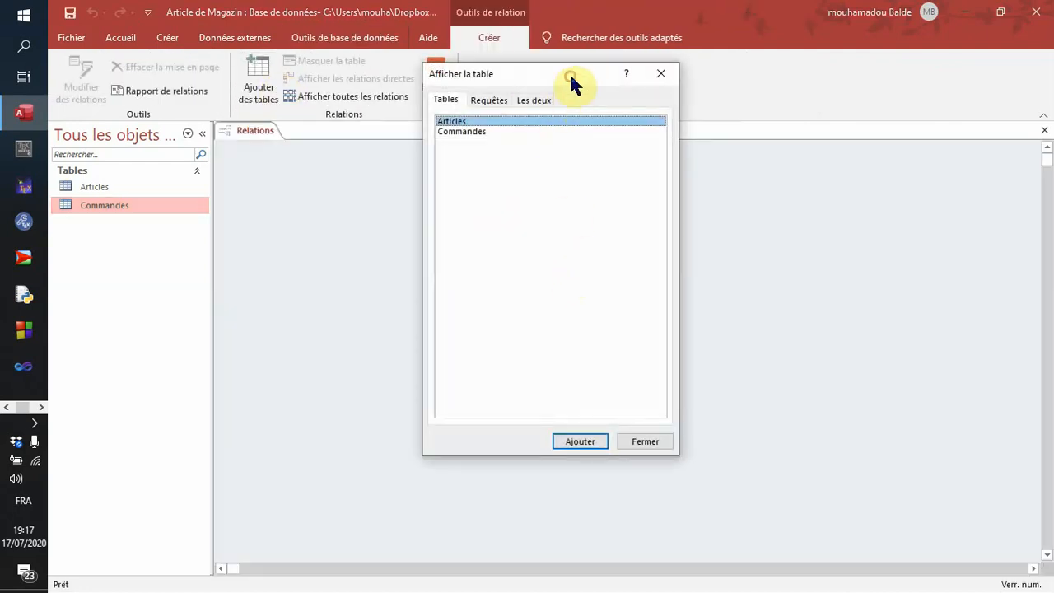
- Check the available tables and queries, then add the Articles table to the relations diagram
drag(572, 81, 674, 102)
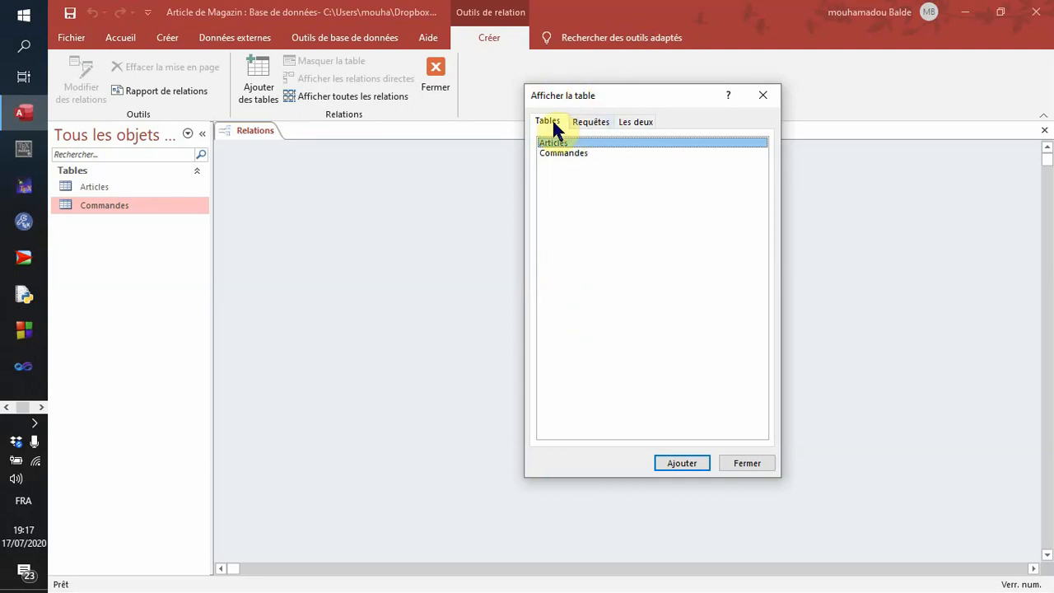
click(590, 121)
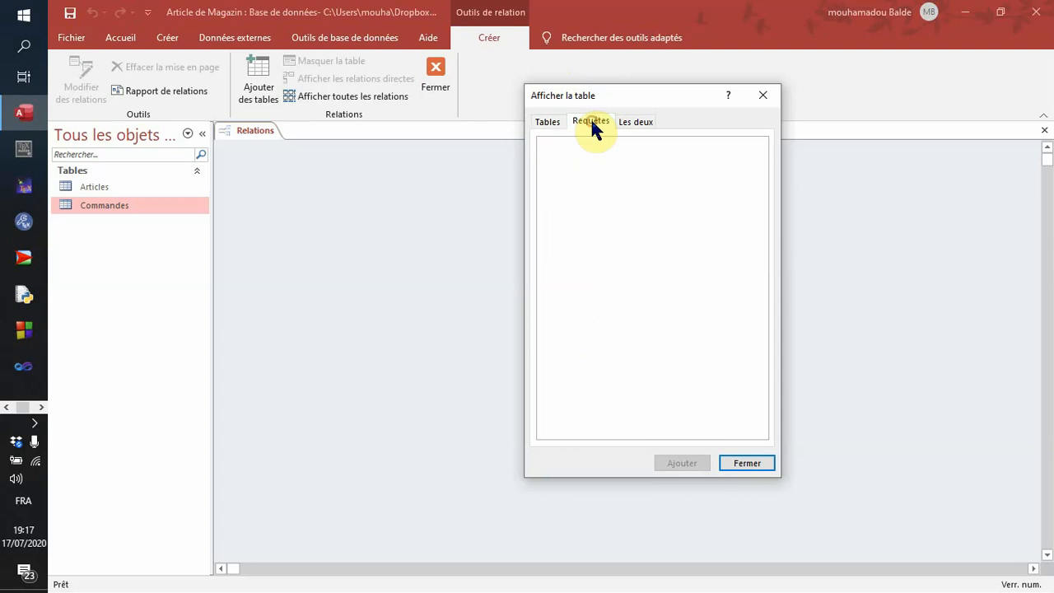
click(635, 123)
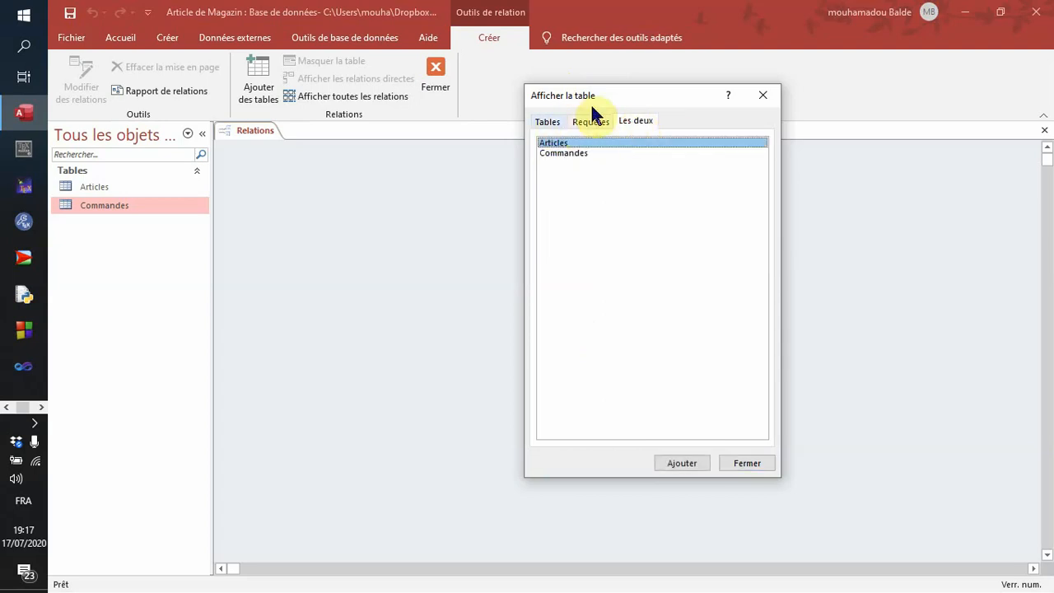
click(592, 122)
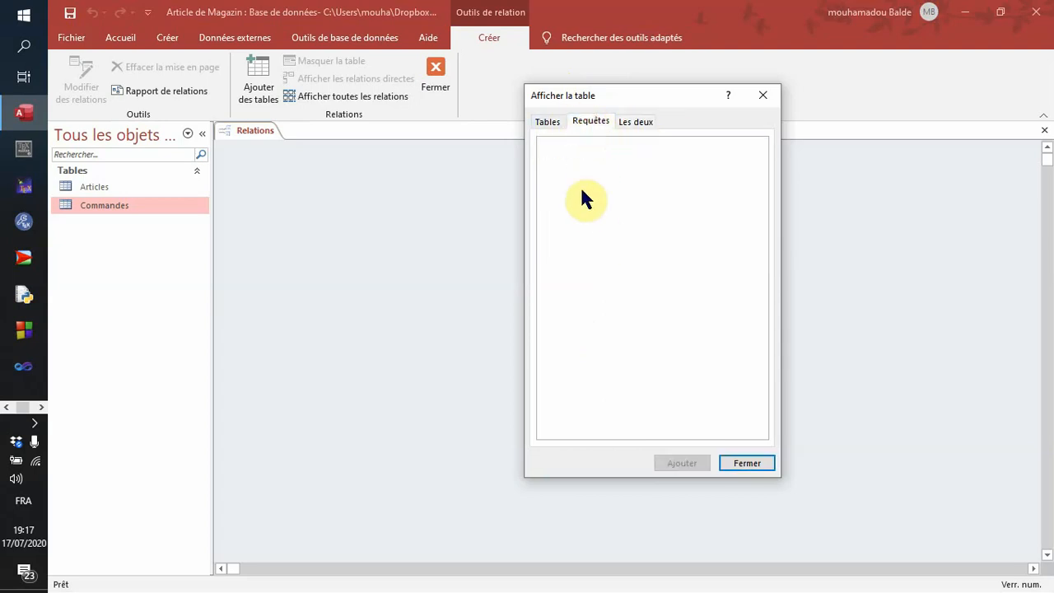
click(640, 119)
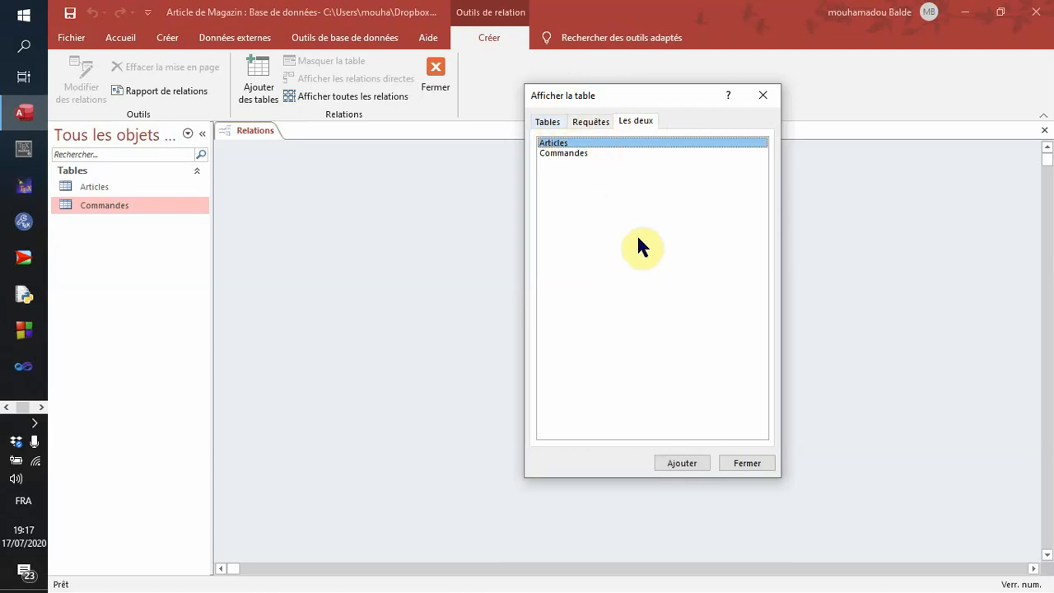
click(548, 122)
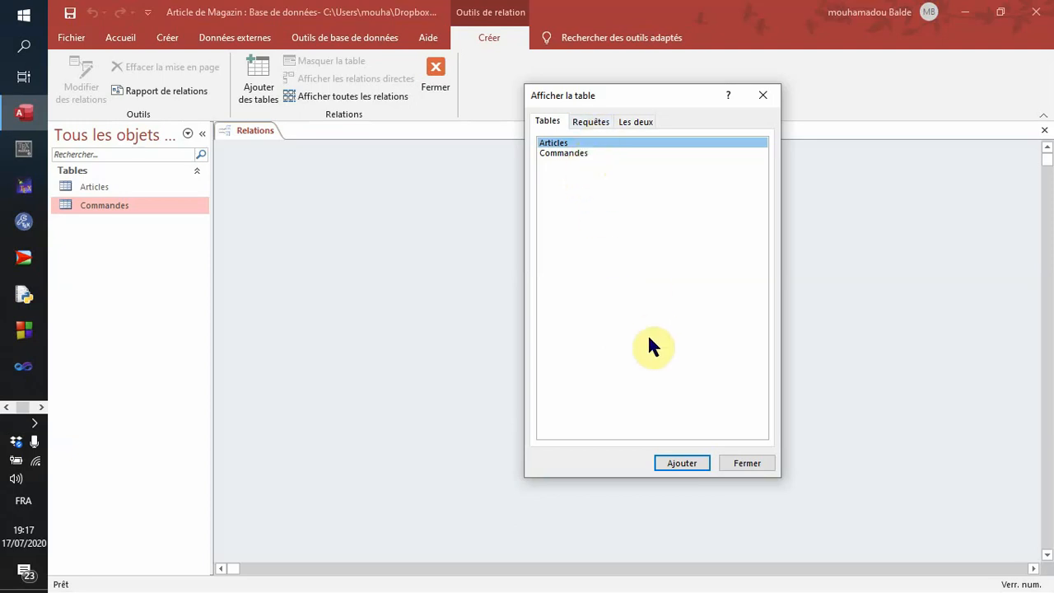
click(690, 465)
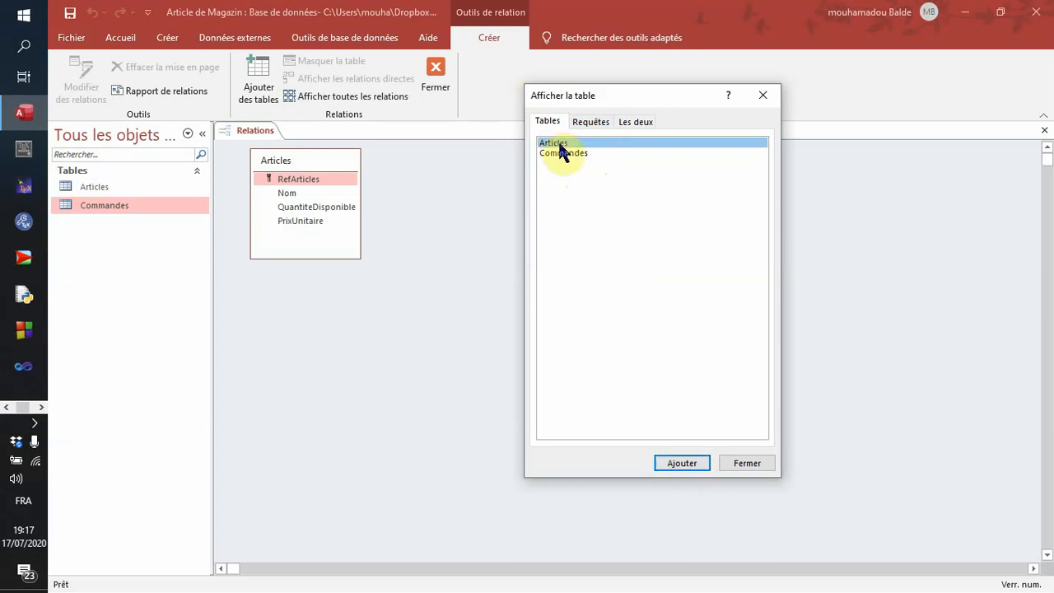
- Add the Commandes table to the relations diagram twice, then close the table selection dialog
click(559, 153)
click(696, 466)
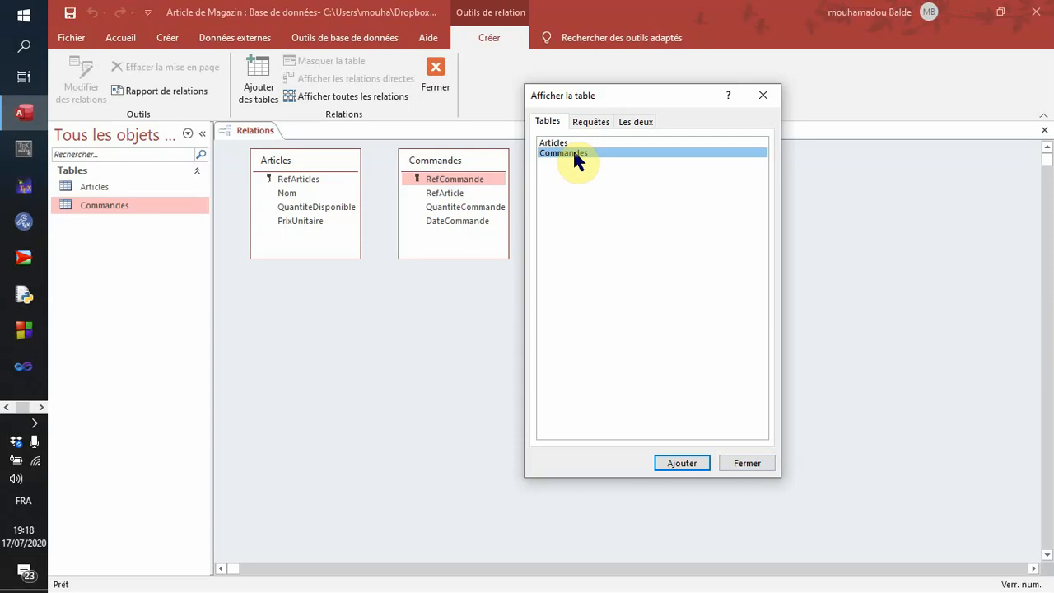
click(677, 463)
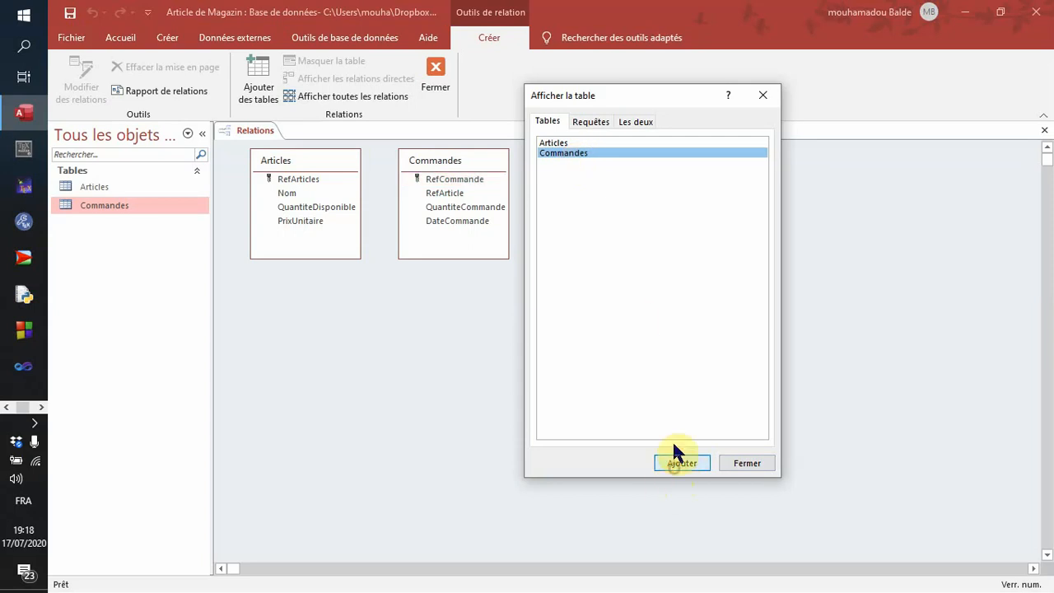
drag(658, 99, 804, 24)
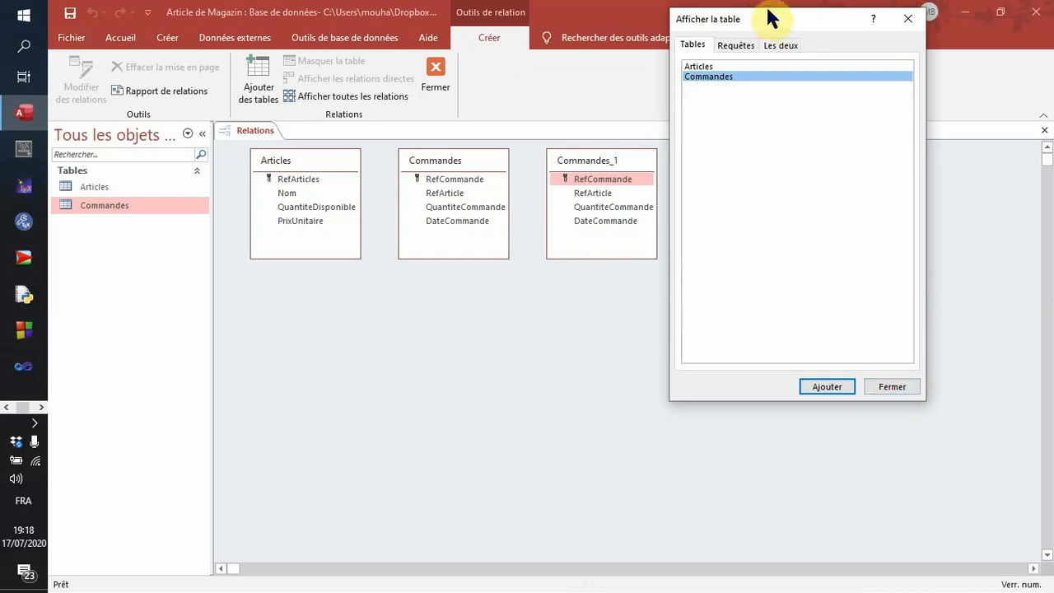
drag(783, 24, 812, 94)
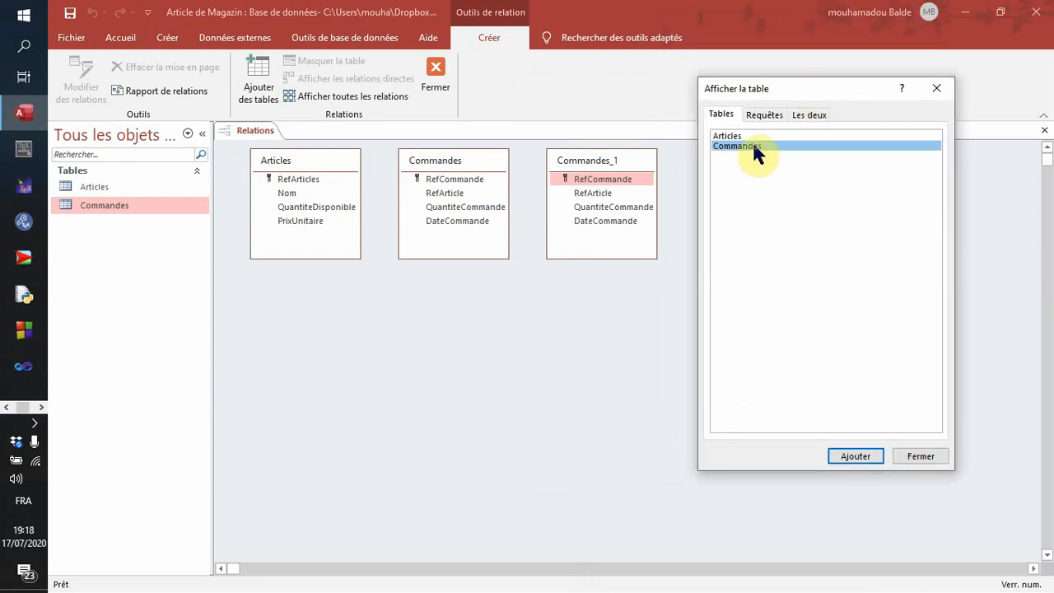
click(921, 455)
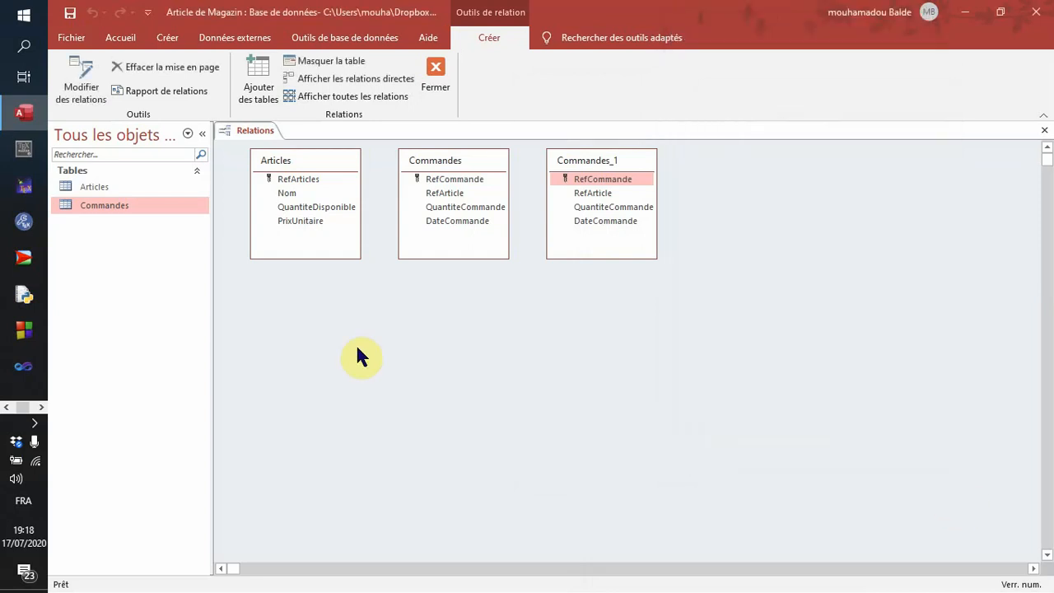
- Hide the duplicate Commandes_1 table and space the Articles and Commandes tables apart in the diagram
right_click(623, 158)
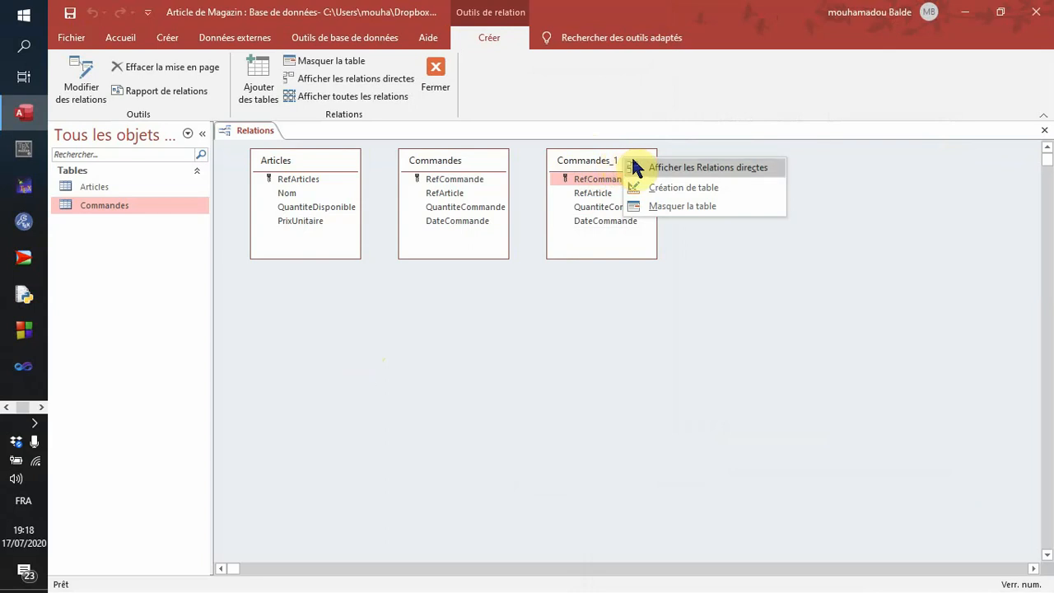
click(664, 206)
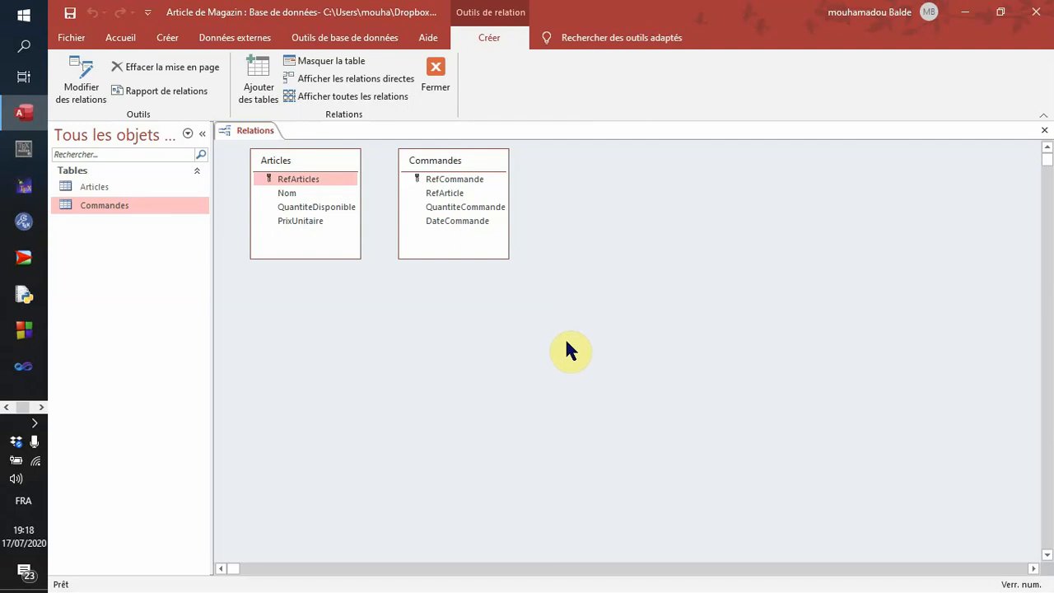
drag(442, 162, 671, 171)
drag(298, 164, 448, 176)
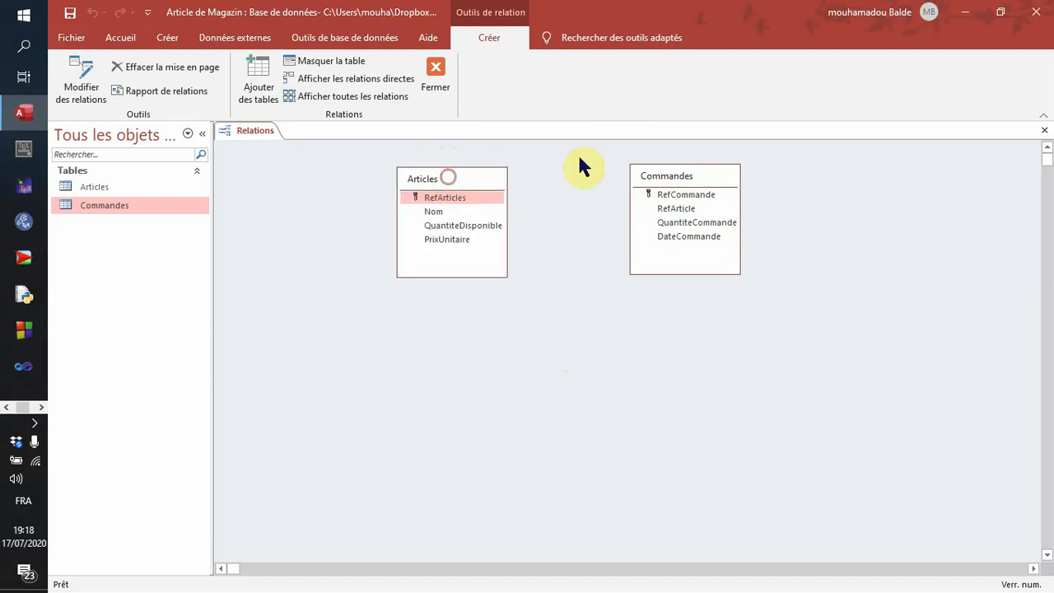
mouse_move(649, 178)
mouse_down()
mouse_move(600, 364)
mouse_move(713, 254)
mouse_move(650, 192)
mouse_move(670, 196)
mouse_move(658, 187)
mouse_up()
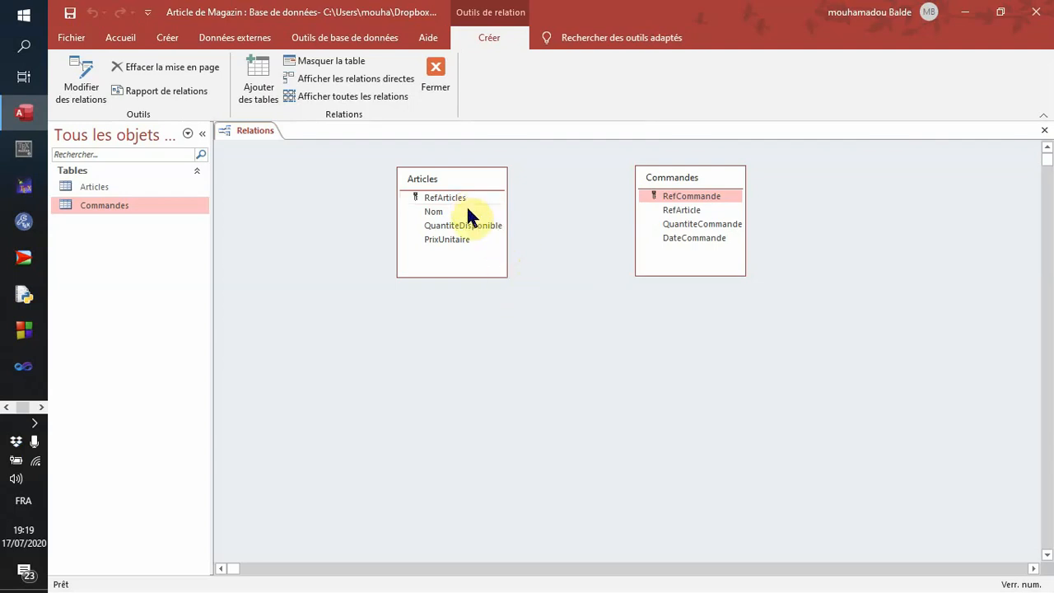
click(438, 198)
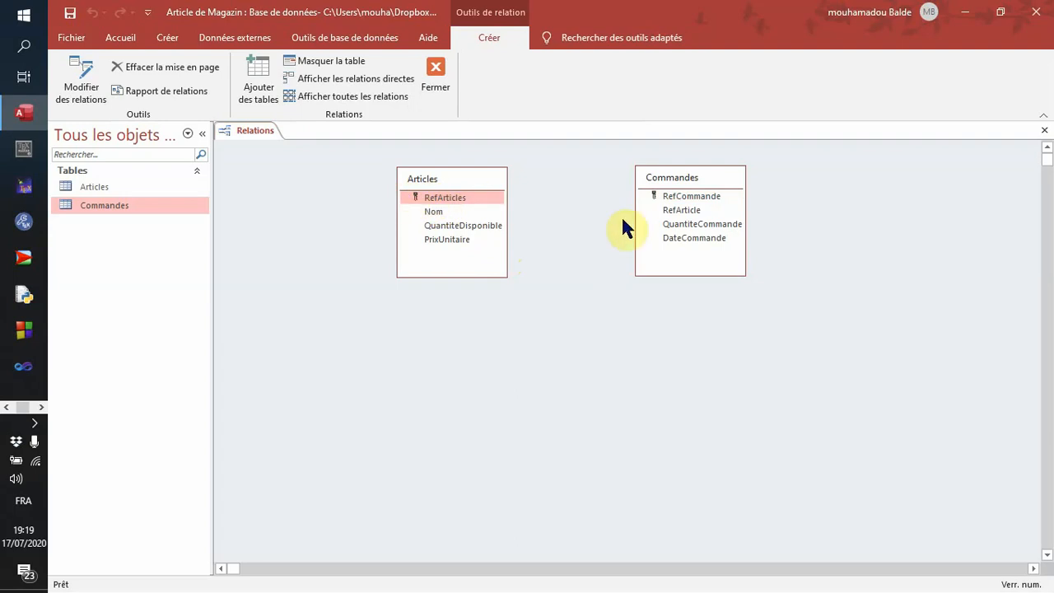
click(680, 211)
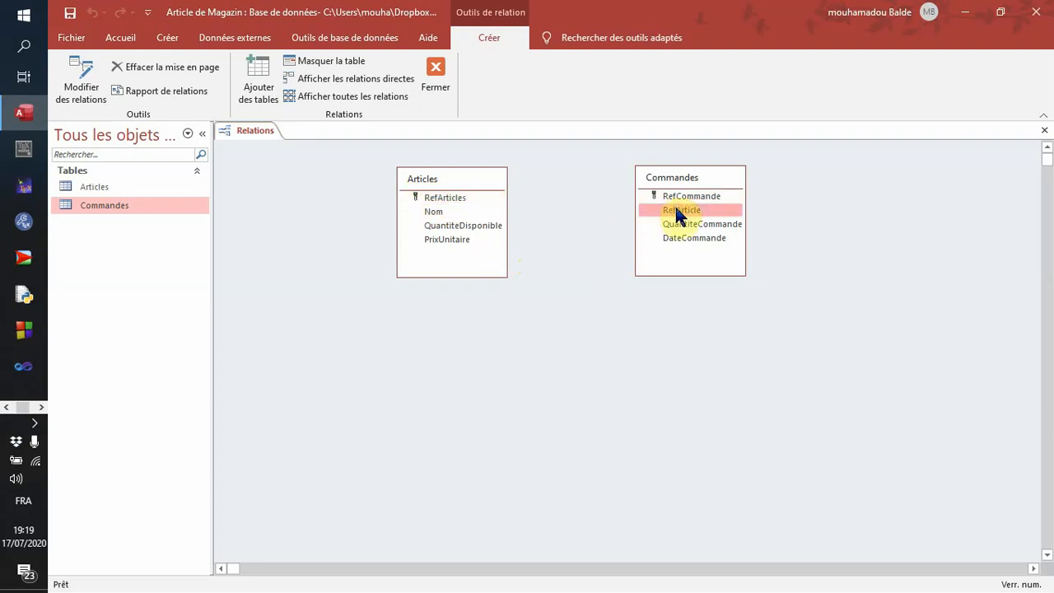
drag(677, 213, 436, 198)
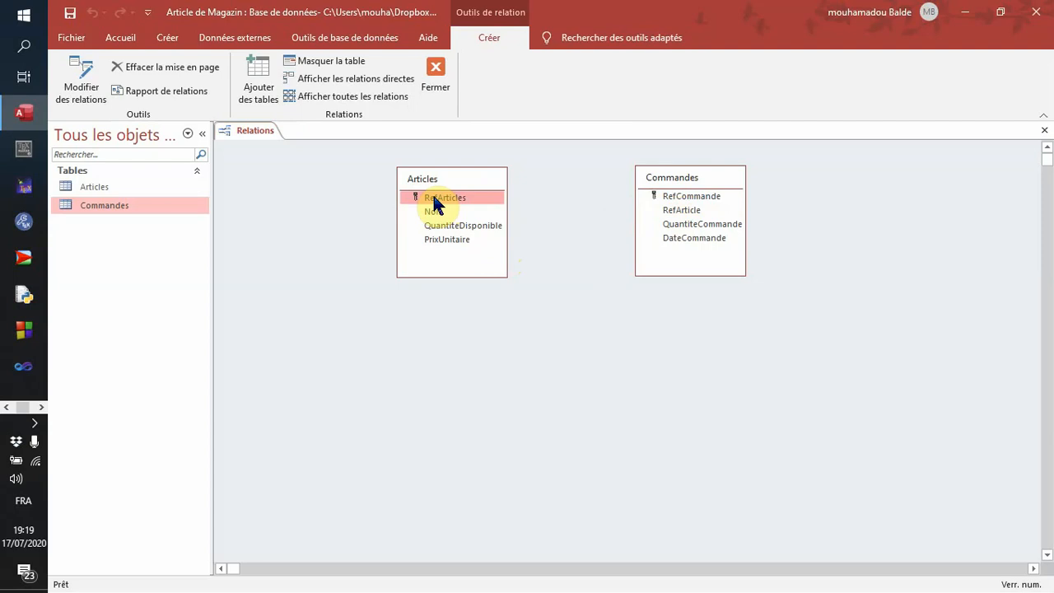
drag(435, 206, 676, 211)
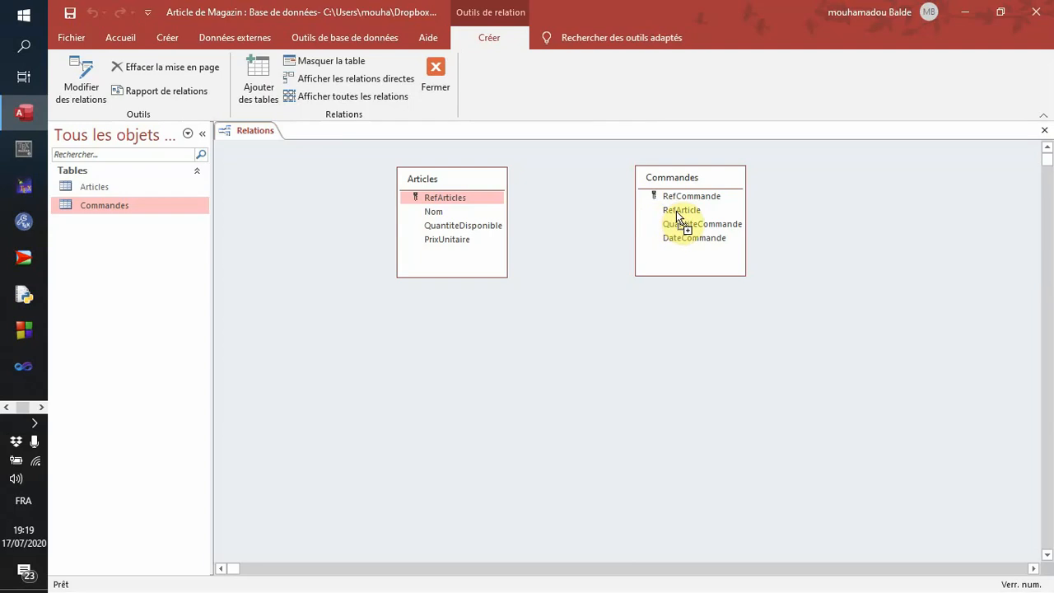
mouse_move(676, 212)
mouse_down()
mouse_move(676, 247)
mouse_move(680, 216)
mouse_up()
mouse_move(679, 211)
mouse_down()
mouse_move(683, 194)
mouse_move(684, 218)
mouse_up()
drag(683, 218, 682, 211)
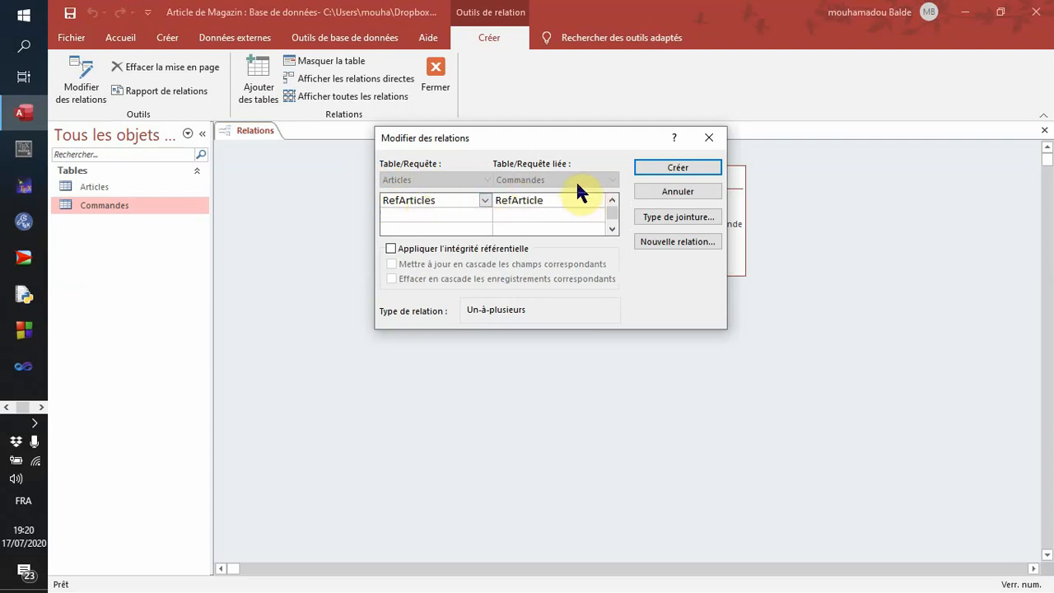
click(562, 204)
click(597, 201)
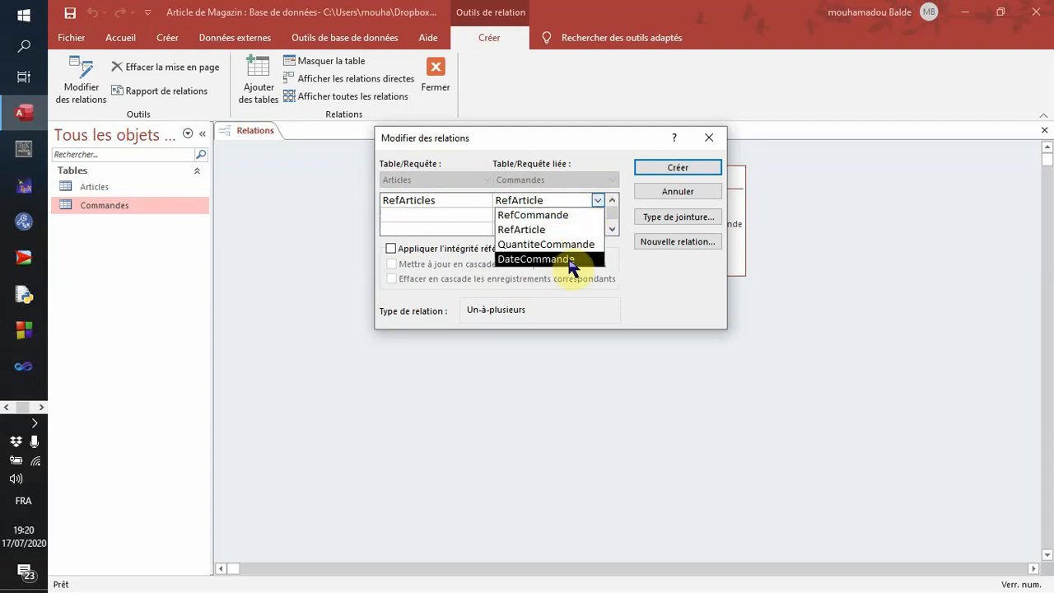
click(480, 205)
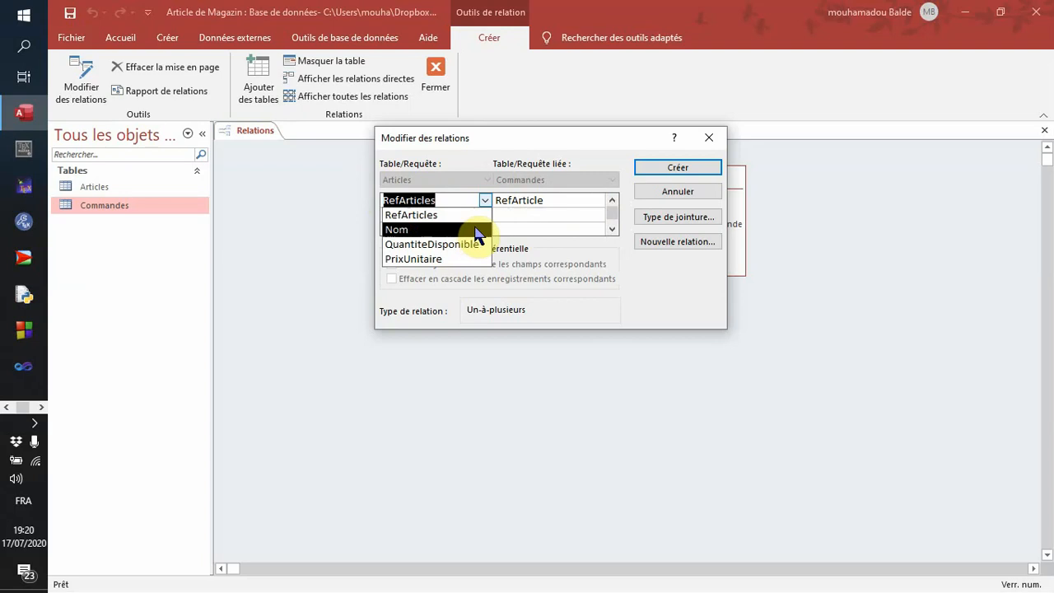
click(551, 146)
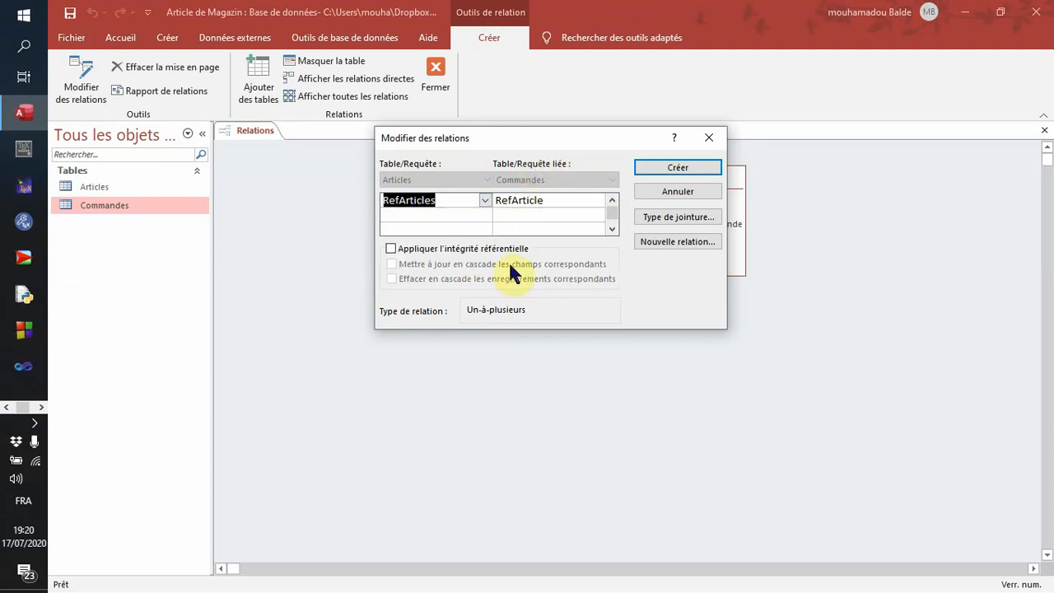
click(650, 192)
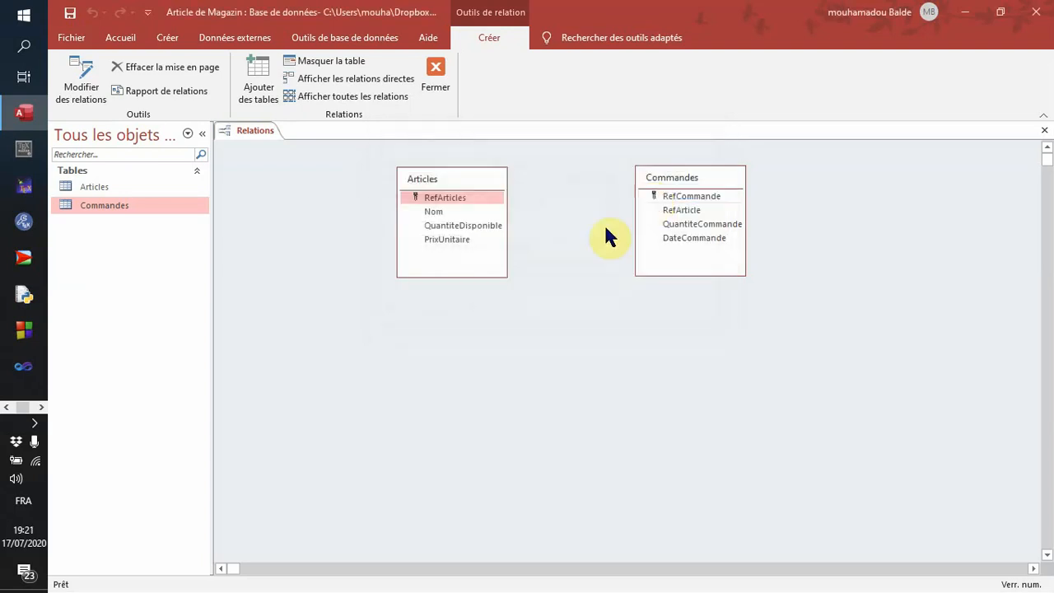
- Start a relationship from the RefArticles field of Articles to the RefArticle field of Commandes, keeping both tables' linked fields in view
drag(459, 201, 681, 210)
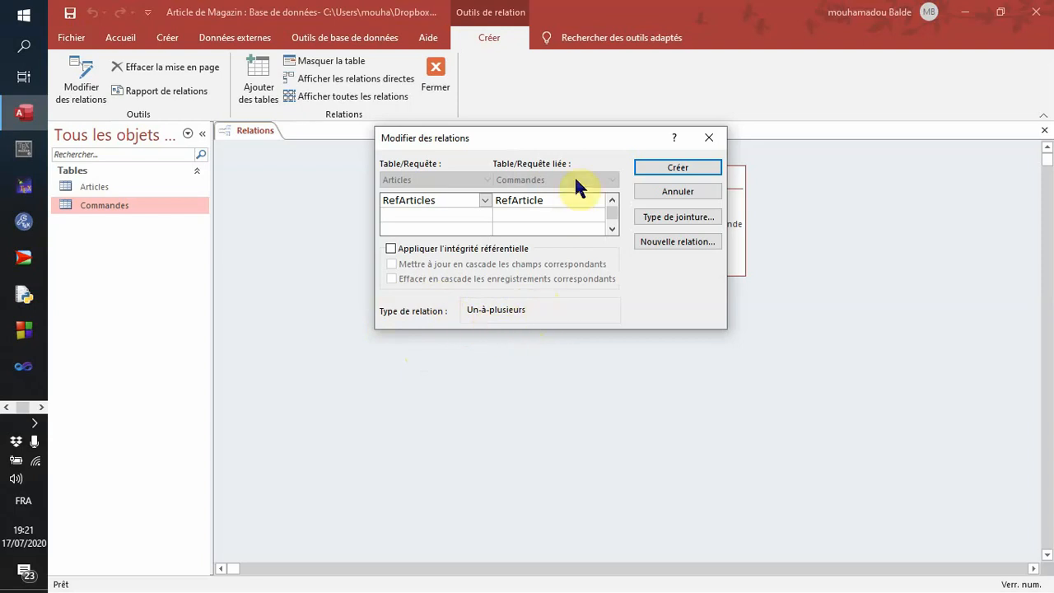
click(592, 140)
drag(592, 140, 558, 311)
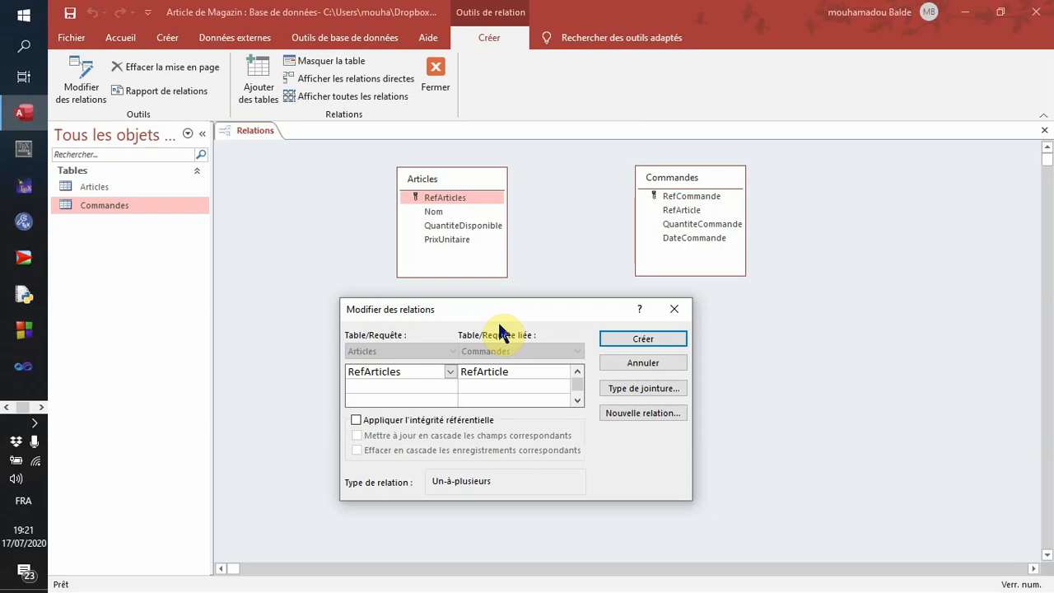
drag(518, 303, 593, 235)
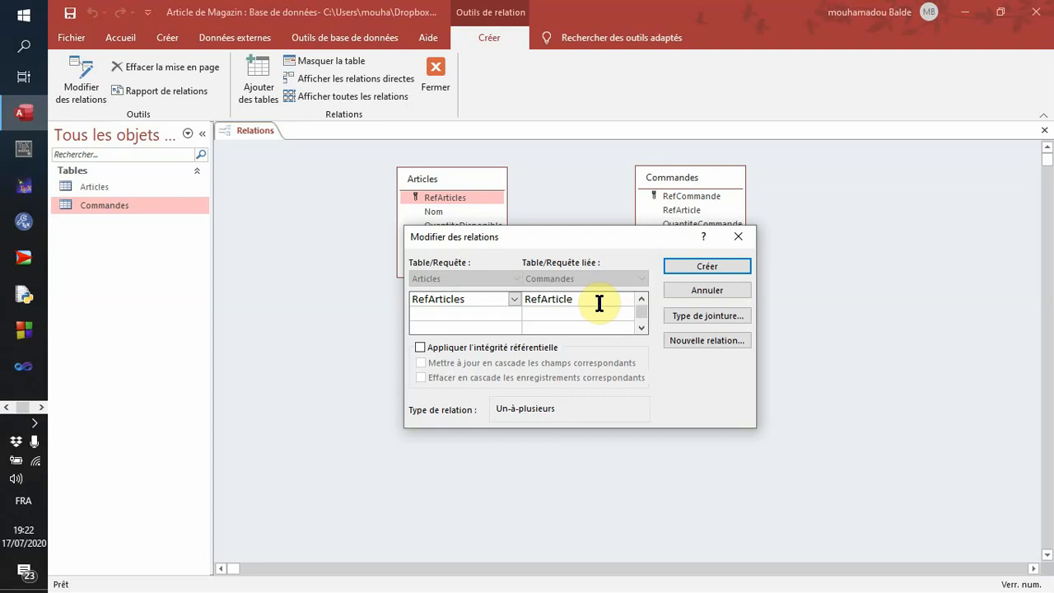
- Apply referential integrity with cascading updates of fields and cascading deletion of records, and create the relationship
click(421, 347)
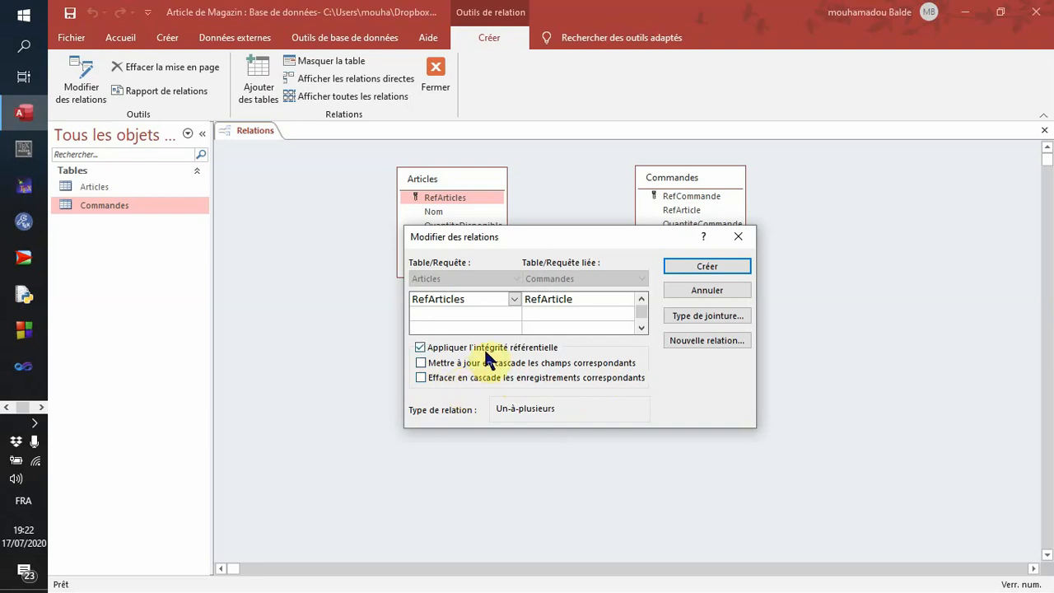
click(421, 362)
click(420, 378)
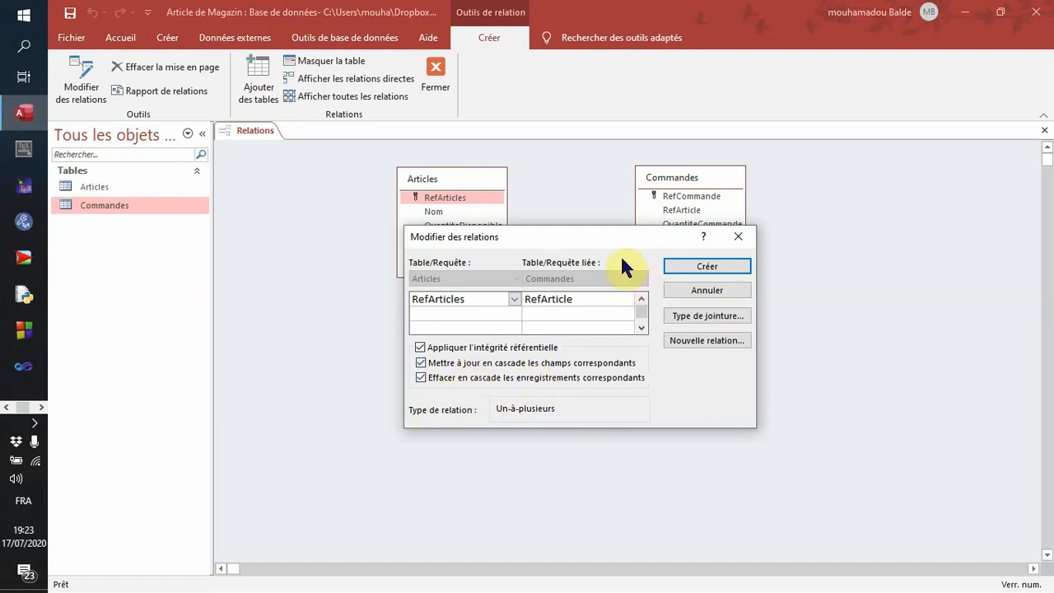
drag(607, 244, 614, 290)
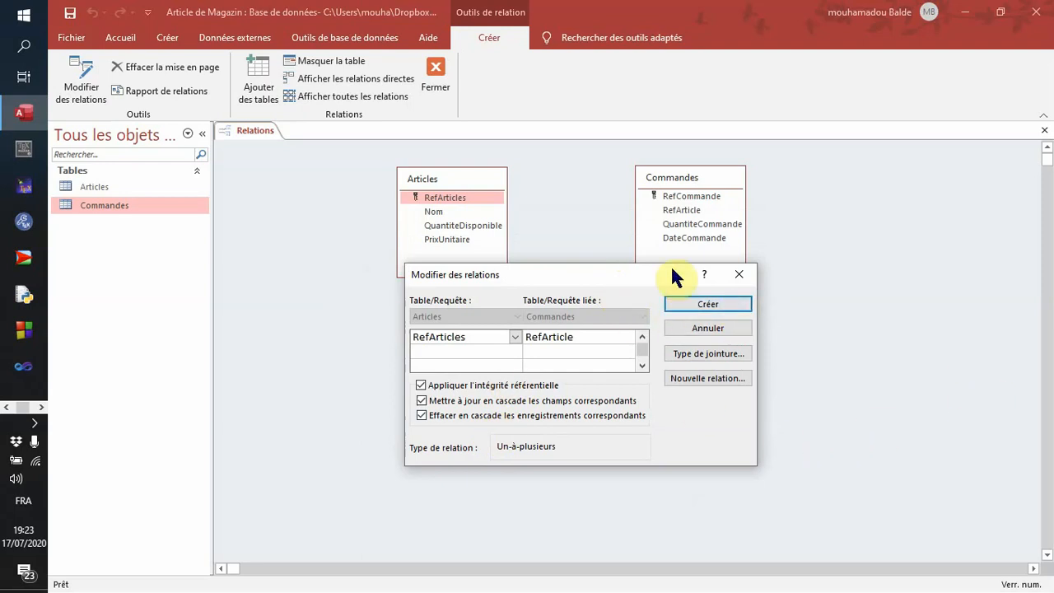
click(740, 302)
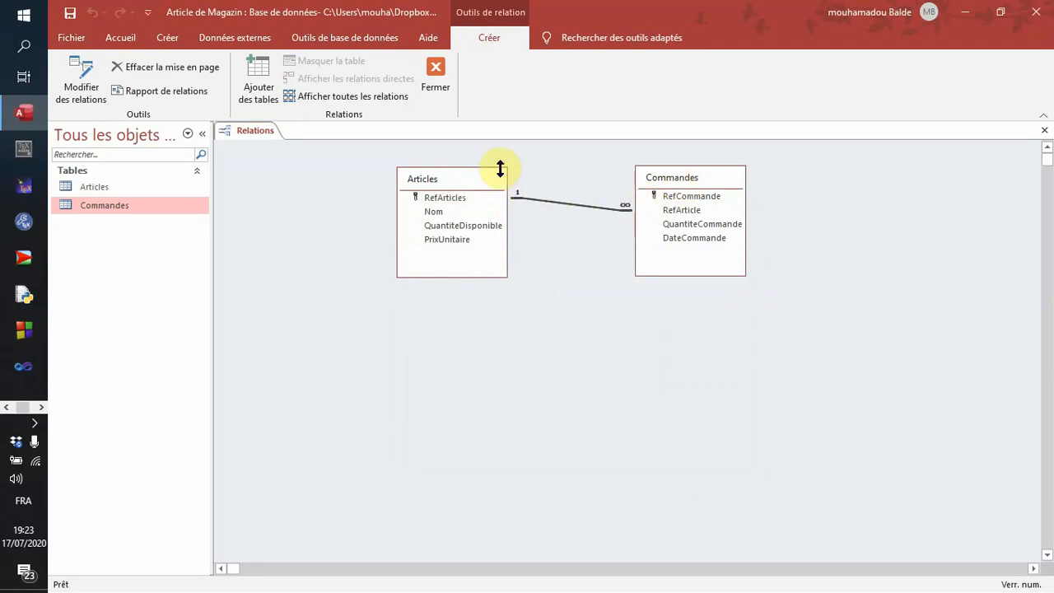
- Move the linked Articles and Commandes tables farther apart in the relations diagram
drag(487, 182, 429, 183)
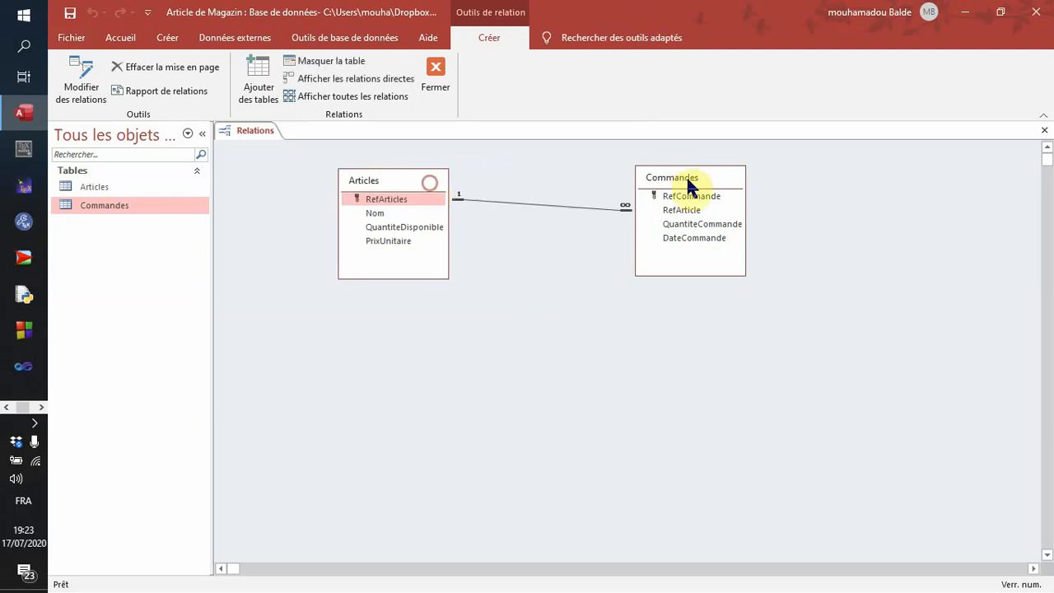
drag(685, 179, 719, 192)
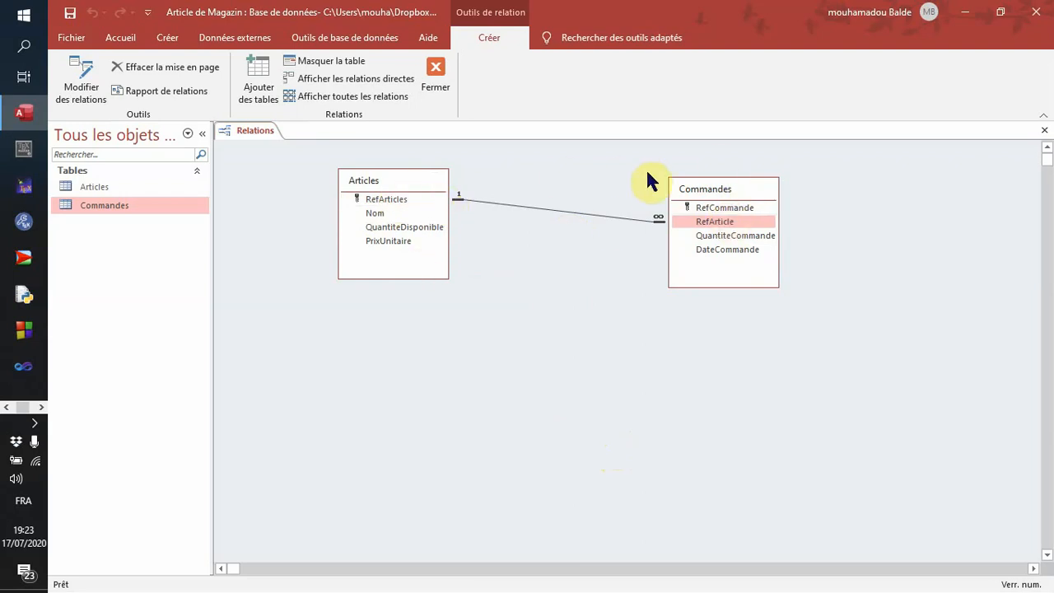
- Reopen the relationship between Articles and Commandes to review its linked fields and integrity settings, and check the commands available for it
right_click(556, 215)
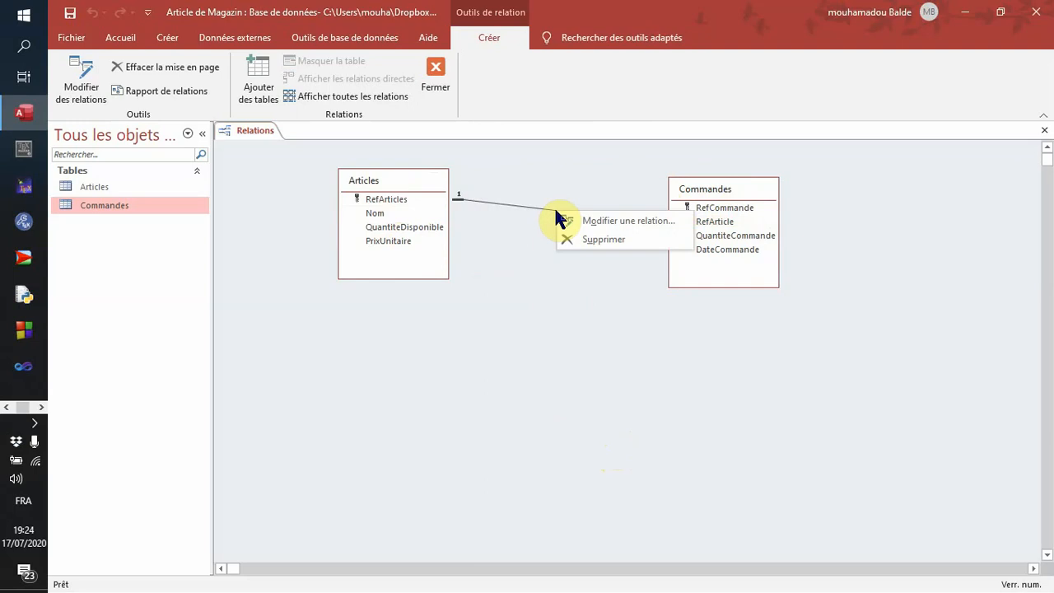
click(631, 223)
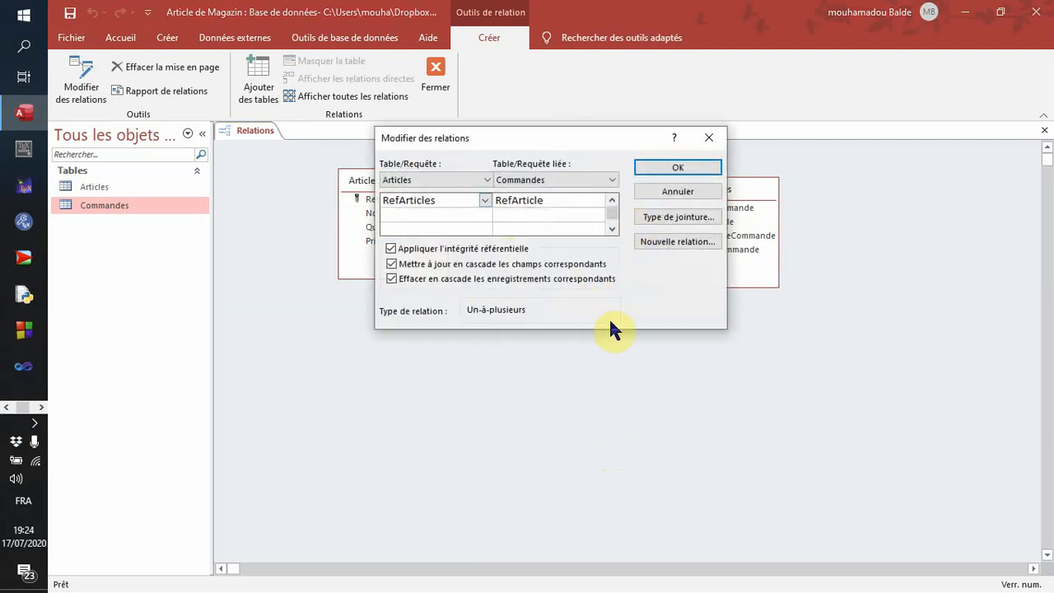
click(699, 170)
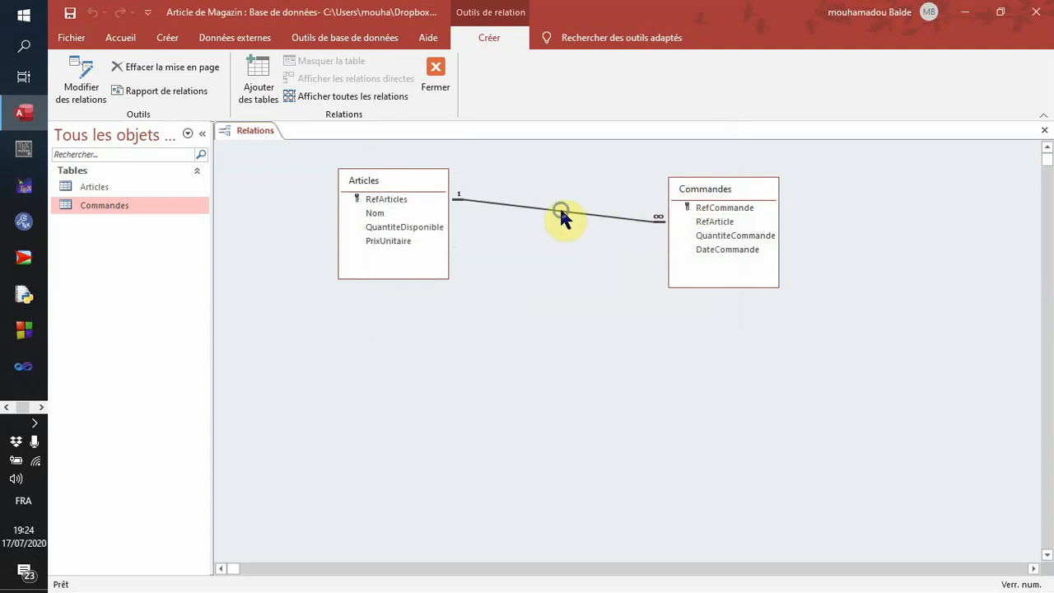
right_click(559, 206)
click(602, 220)
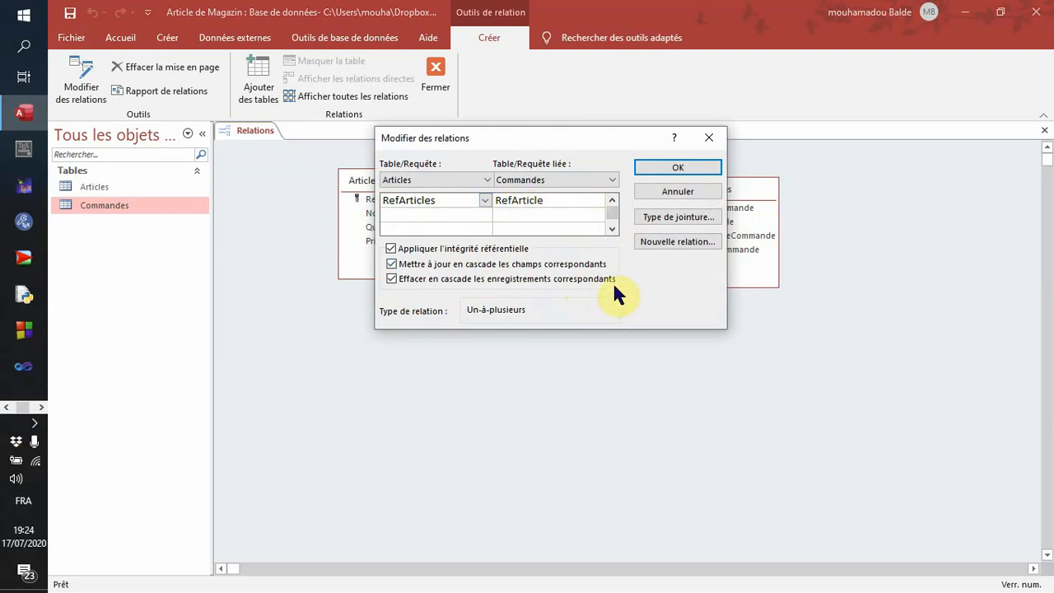
drag(568, 138, 514, 260)
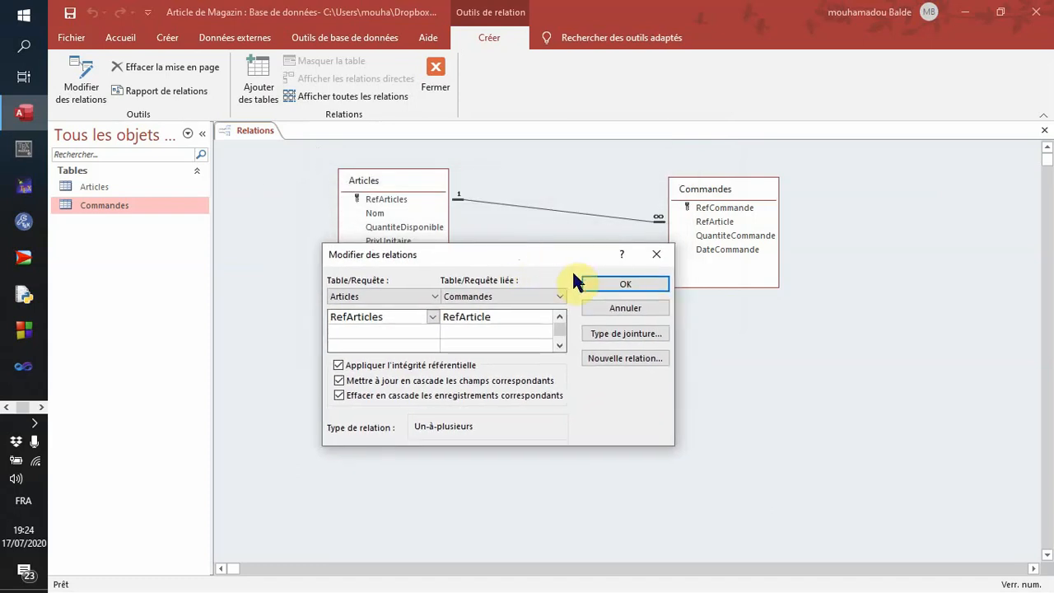
click(606, 284)
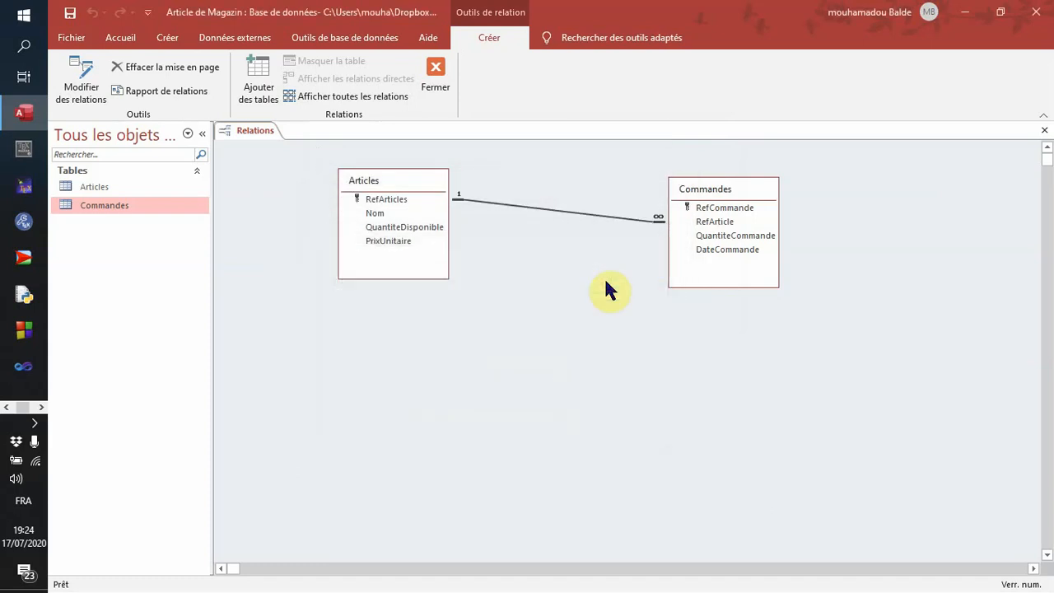
right_click(553, 211)
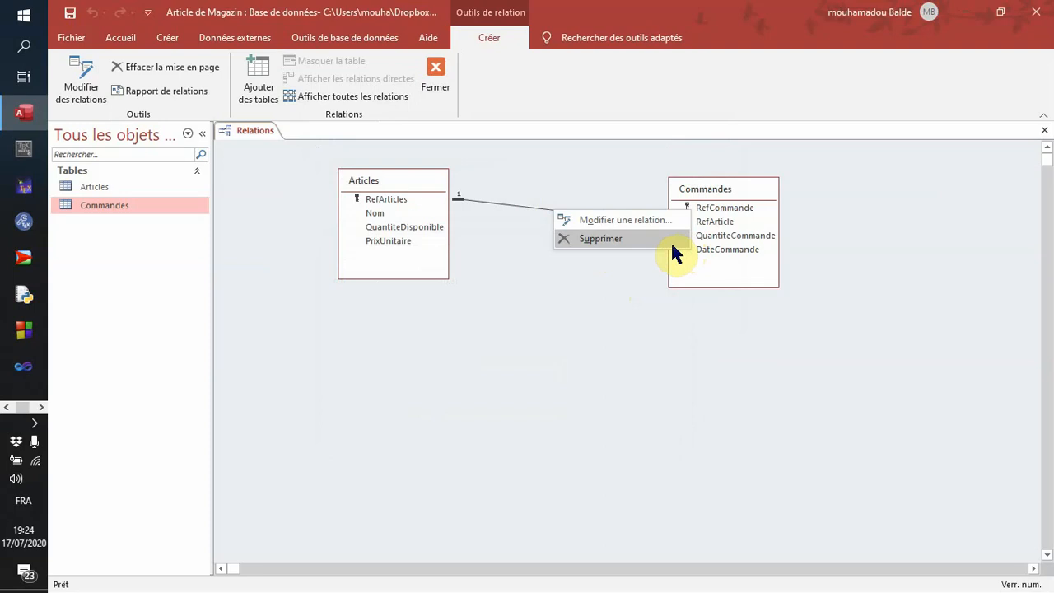
click(559, 285)
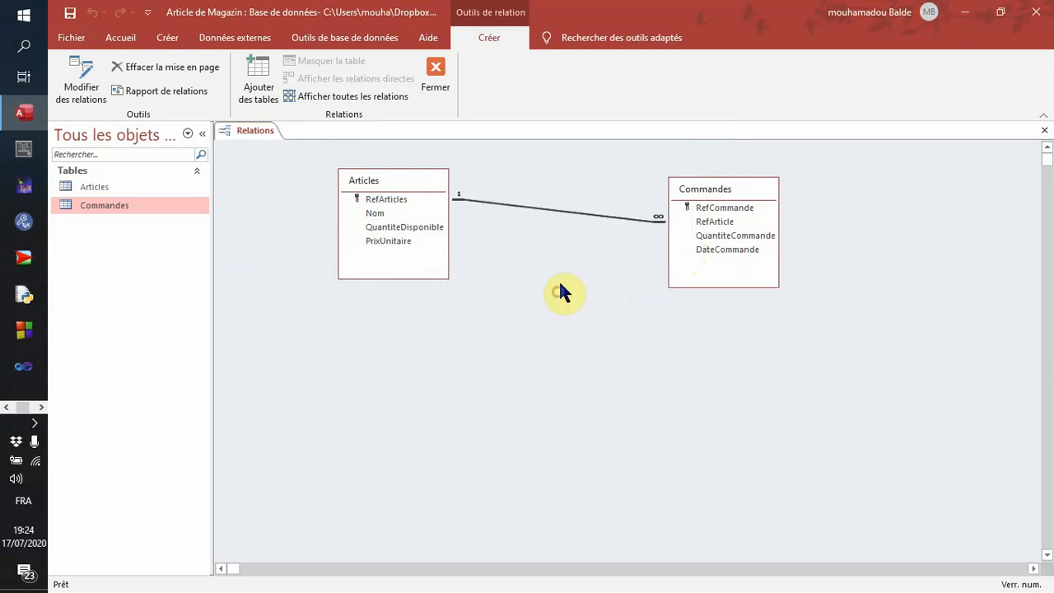
right_click(561, 210)
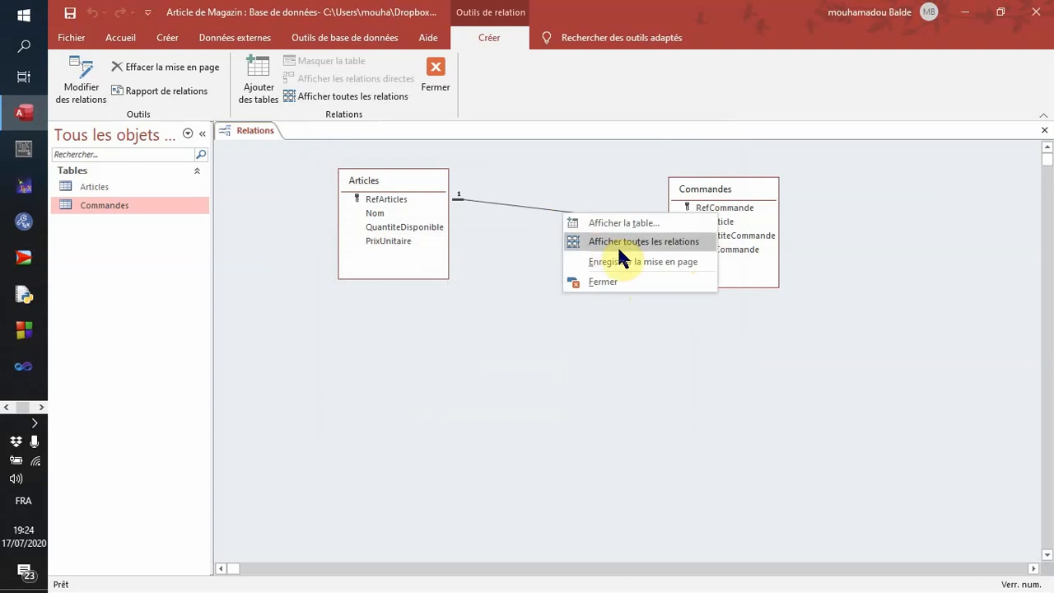
click(535, 208)
right_click(541, 208)
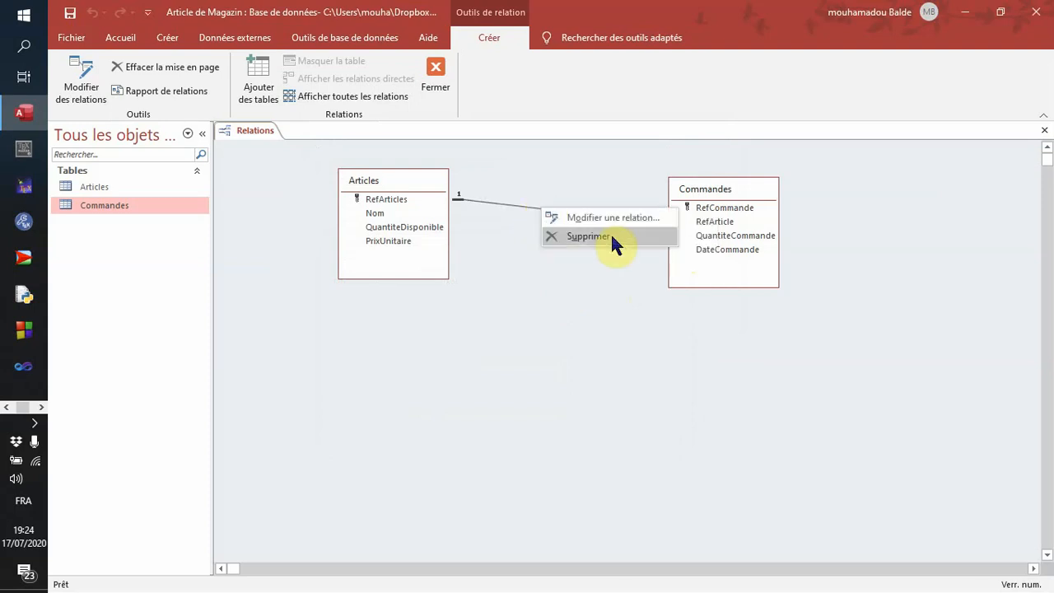
click(598, 310)
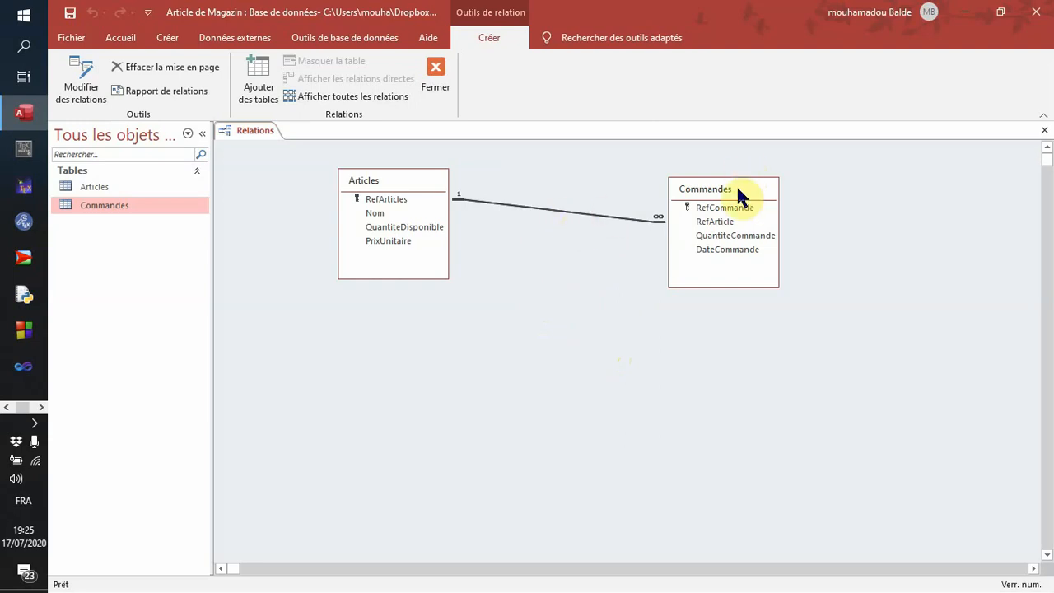
- Delete the relationship between Articles and Commandes permanently, and hide the Commandes table from the relations diagram
right_click(562, 210)
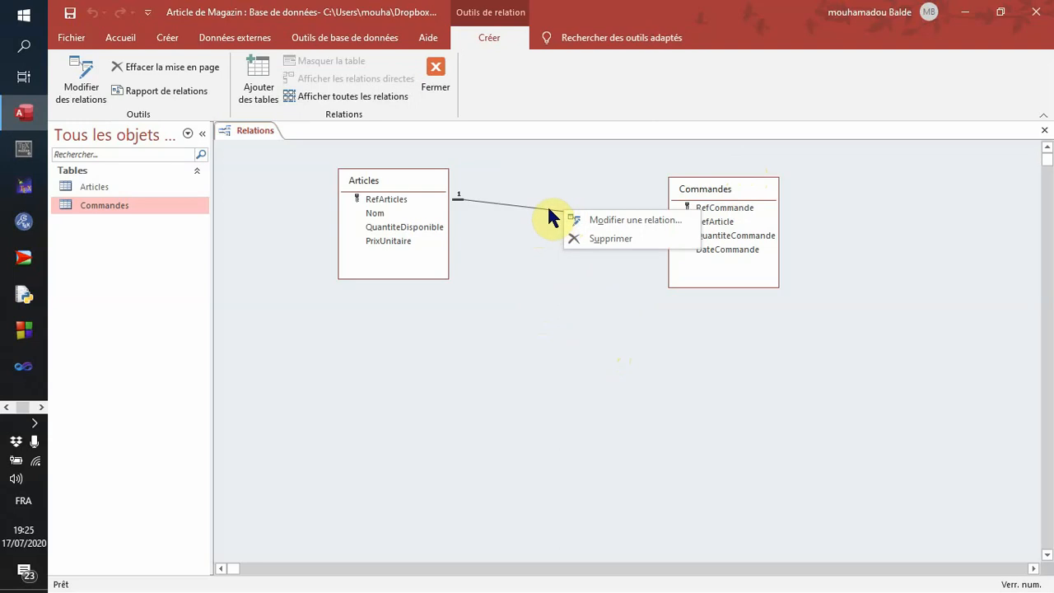
click(546, 211)
right_click(561, 212)
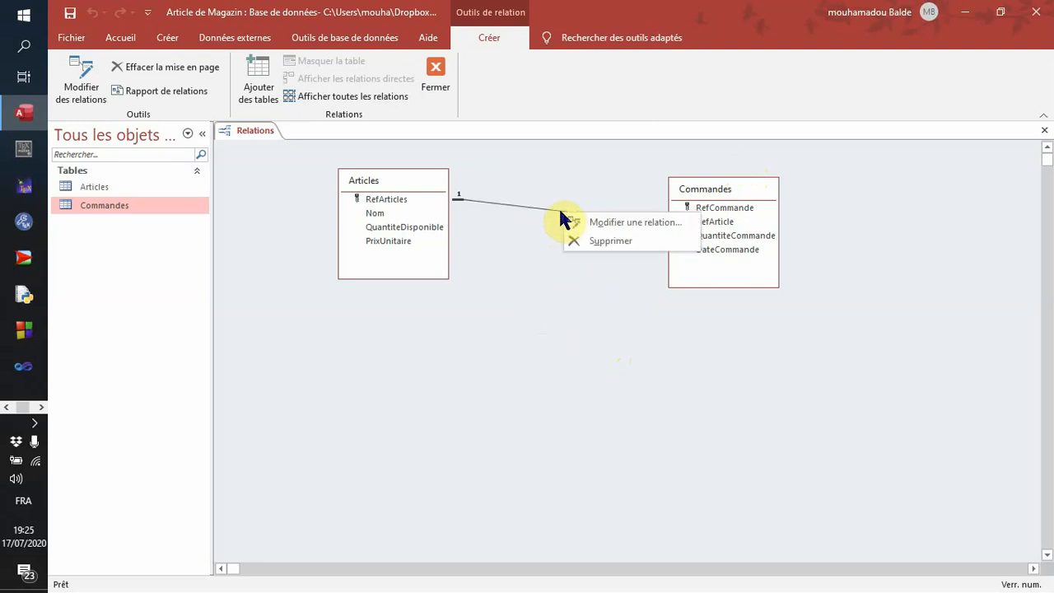
click(613, 241)
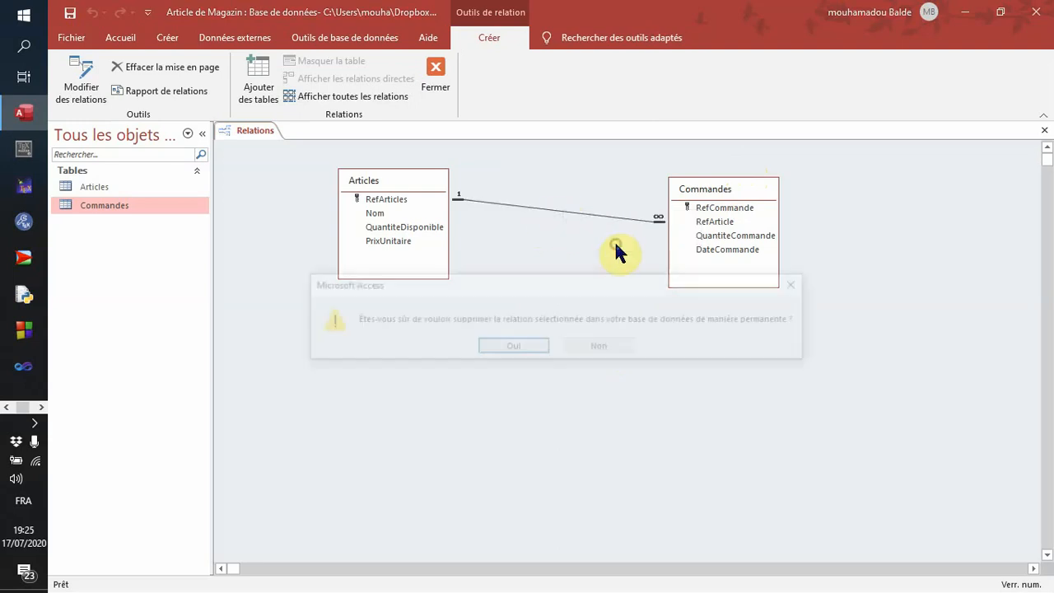
click(528, 344)
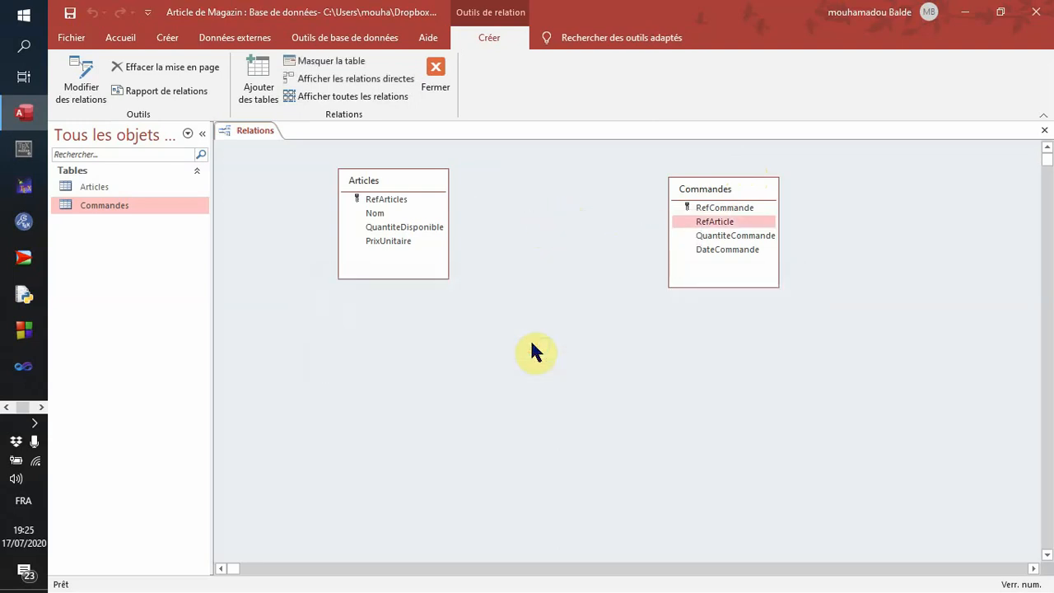
right_click(713, 189)
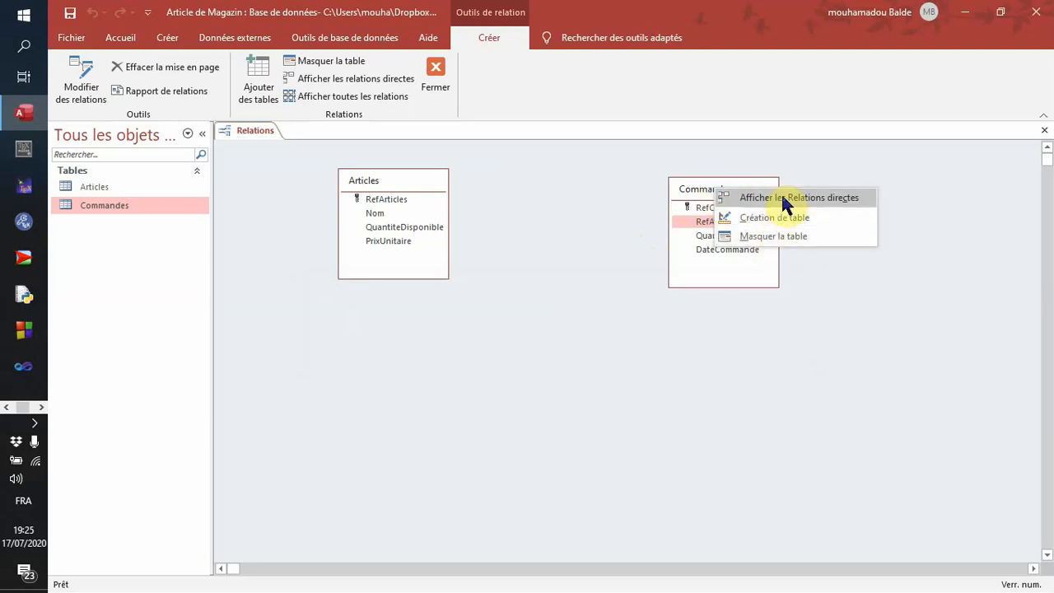
click(778, 236)
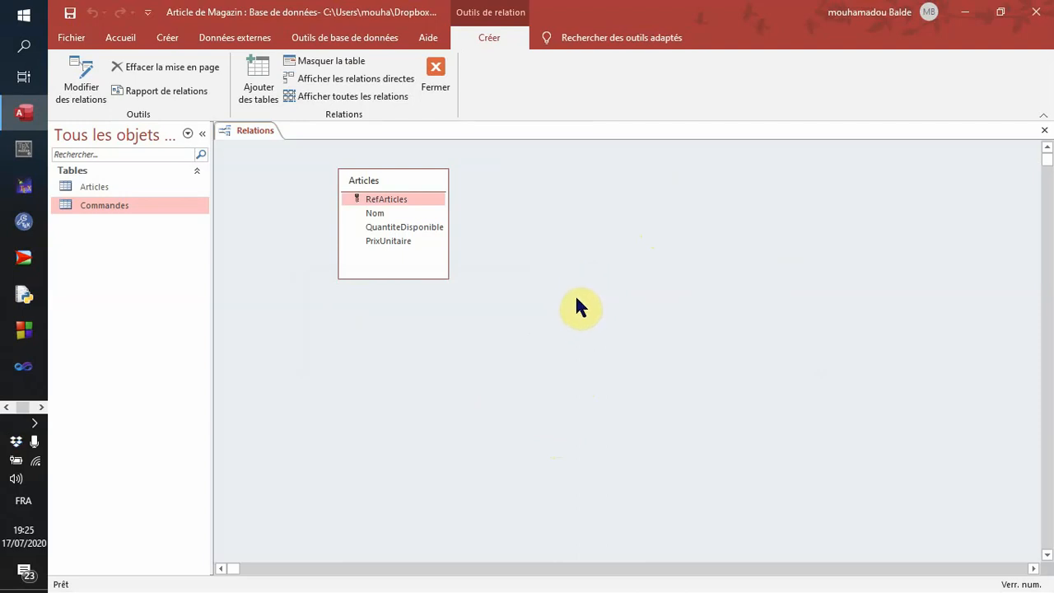
right_click(635, 185)
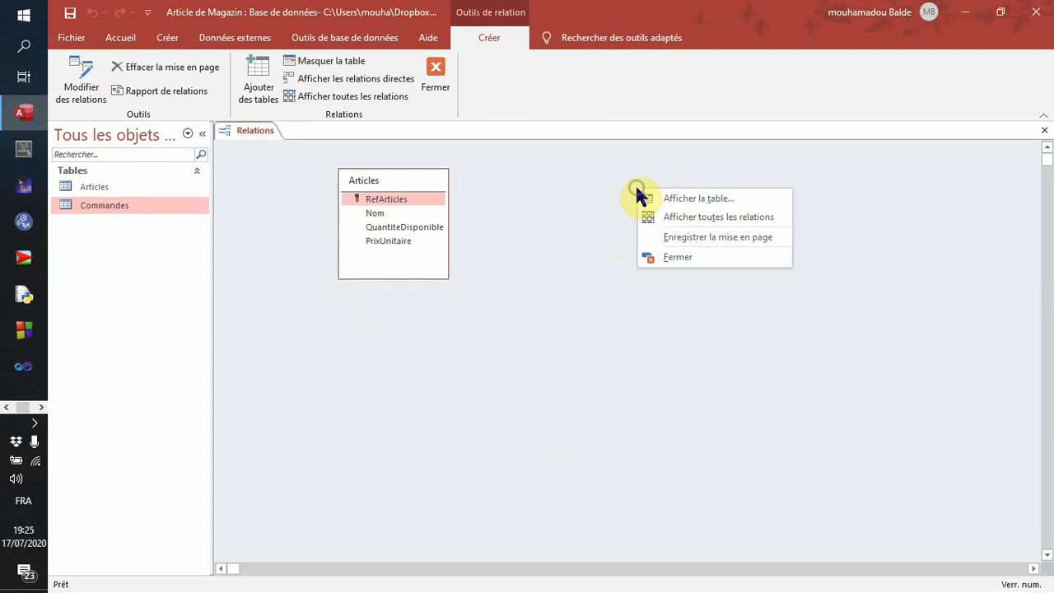
click(559, 307)
right_click(684, 236)
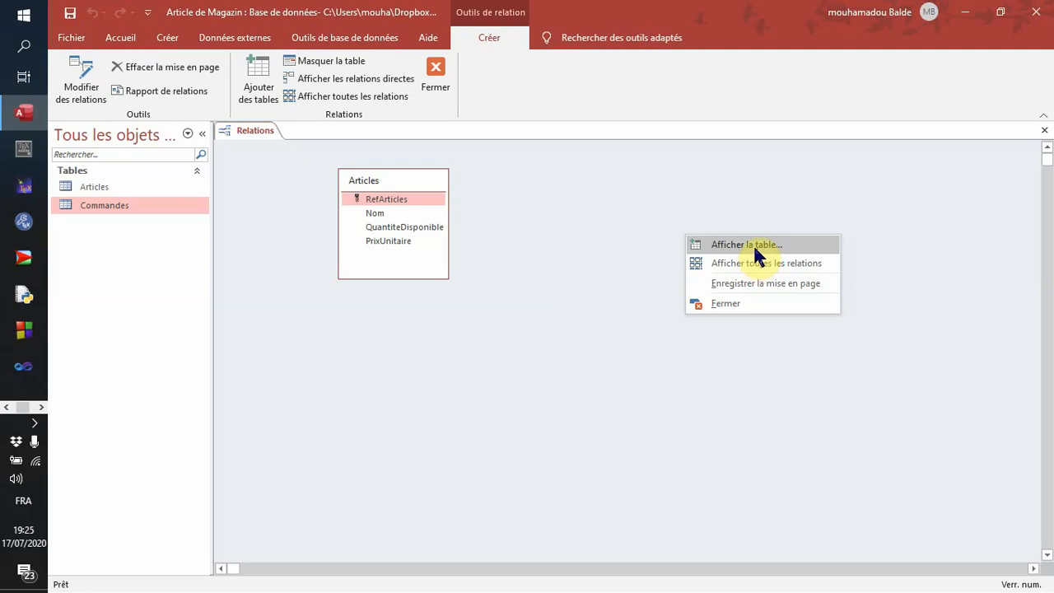
click(646, 262)
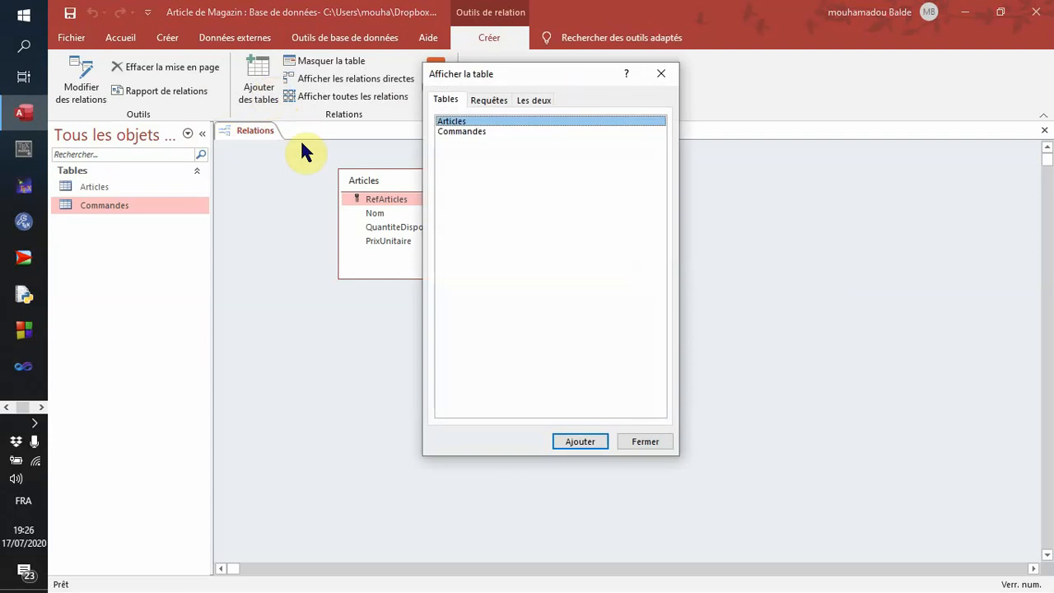
click(646, 444)
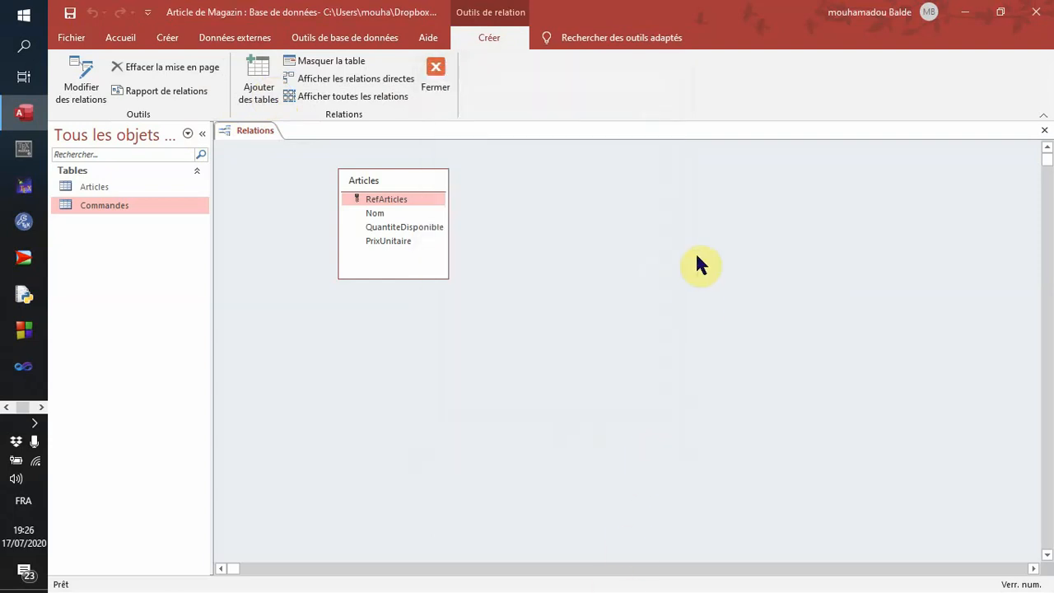
- Add the Commandes table back to the relations diagram and place it beside Articles with a wide gap between them
right_click(697, 256)
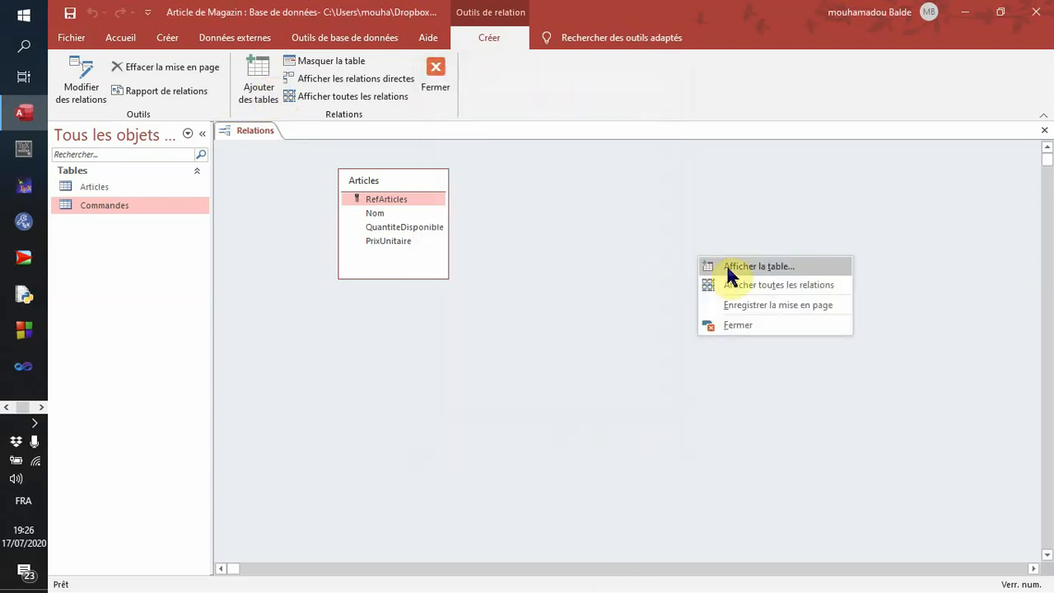
click(729, 272)
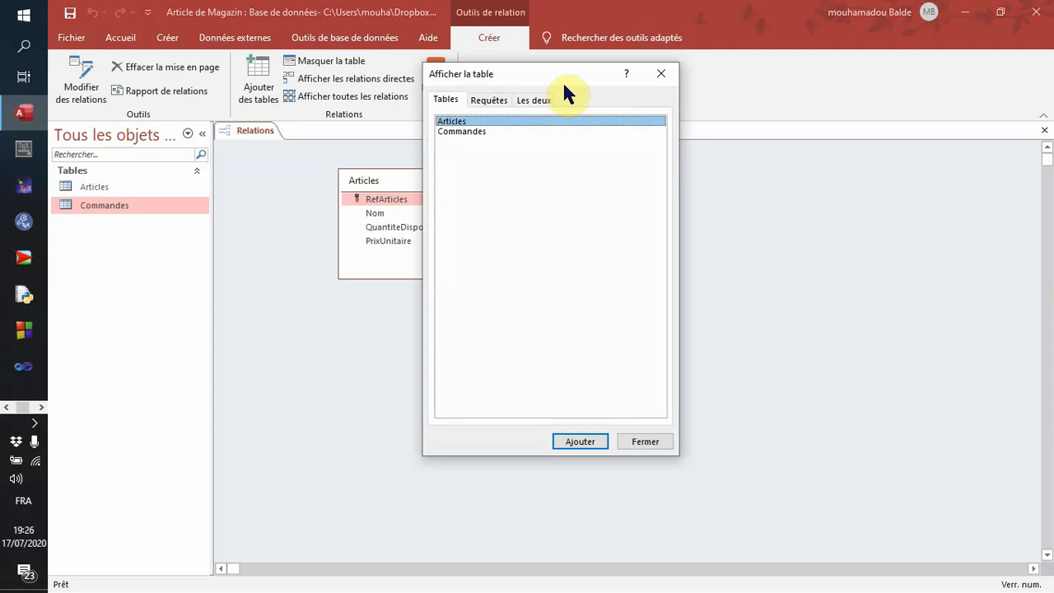
drag(564, 81, 683, 48)
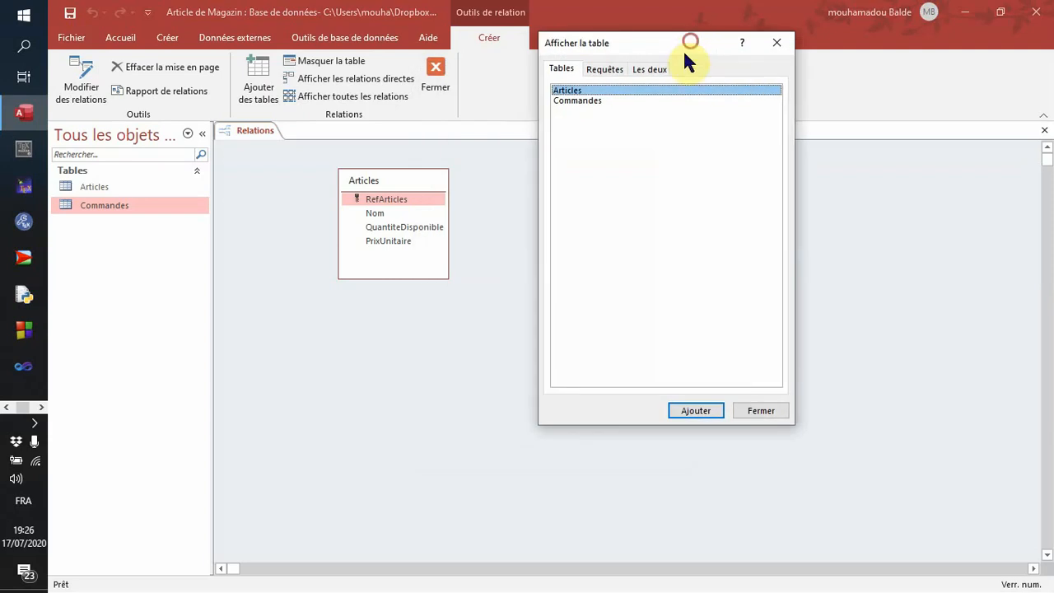
click(595, 100)
click(710, 414)
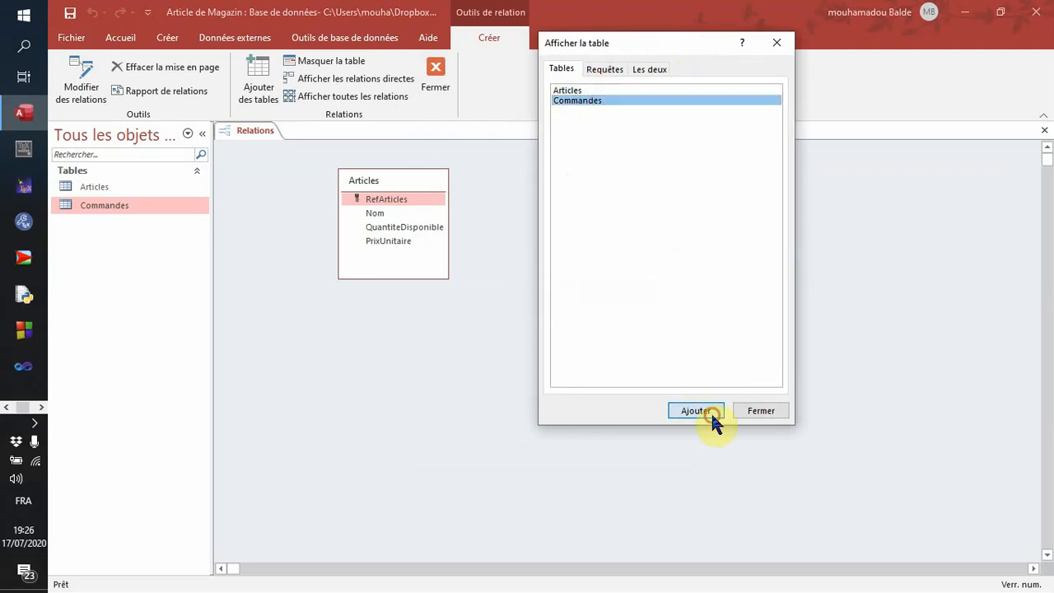
click(761, 410)
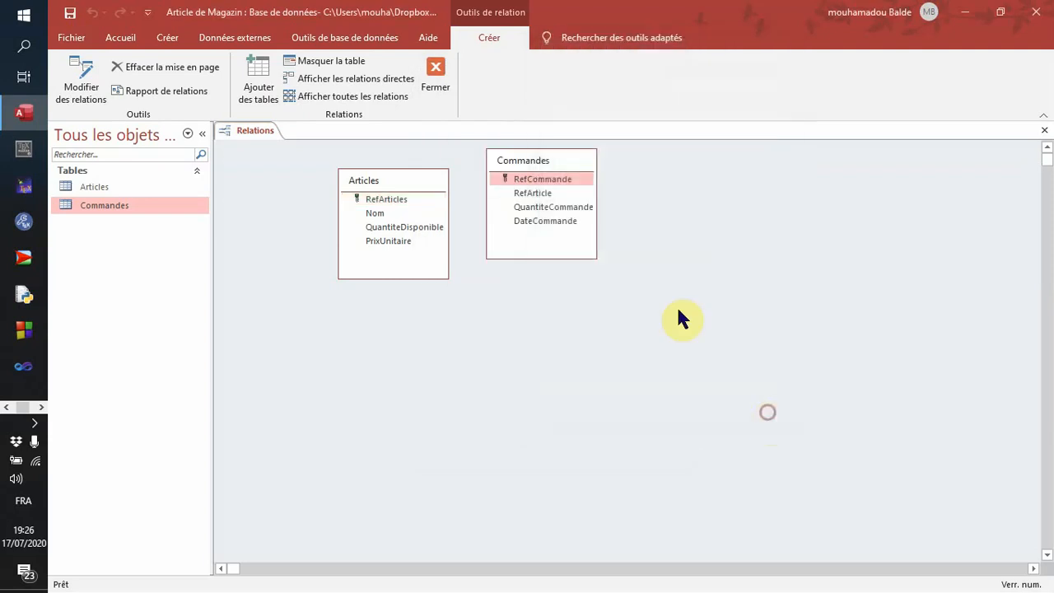
drag(555, 156, 643, 180)
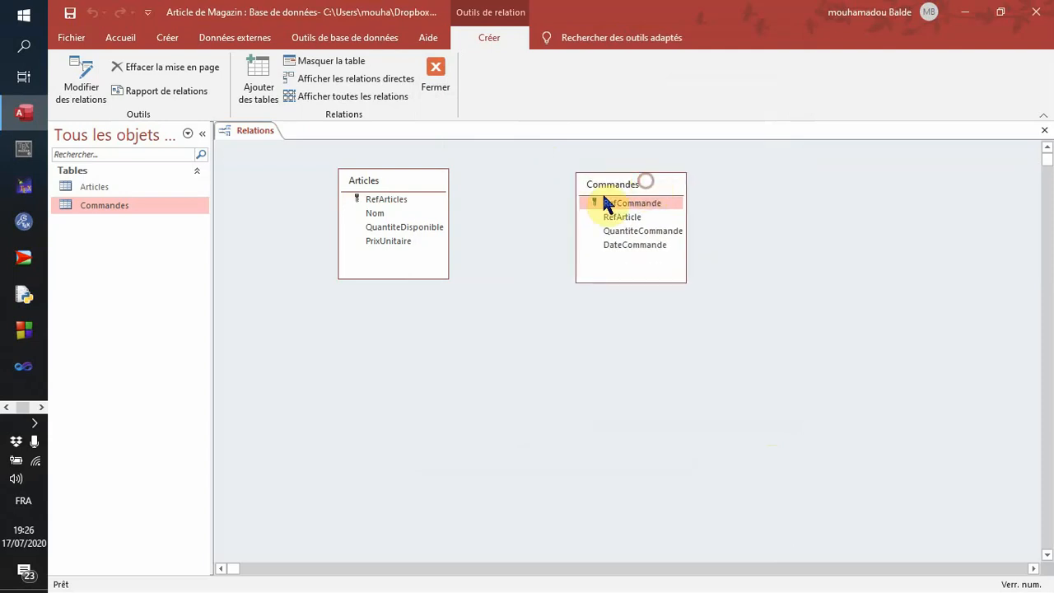
- Create a relationship from RefArticles of Articles to RefArticle of Commandes, with referential integrity and cascading updates of the corresponding fields
click(390, 199)
drag(392, 200, 624, 220)
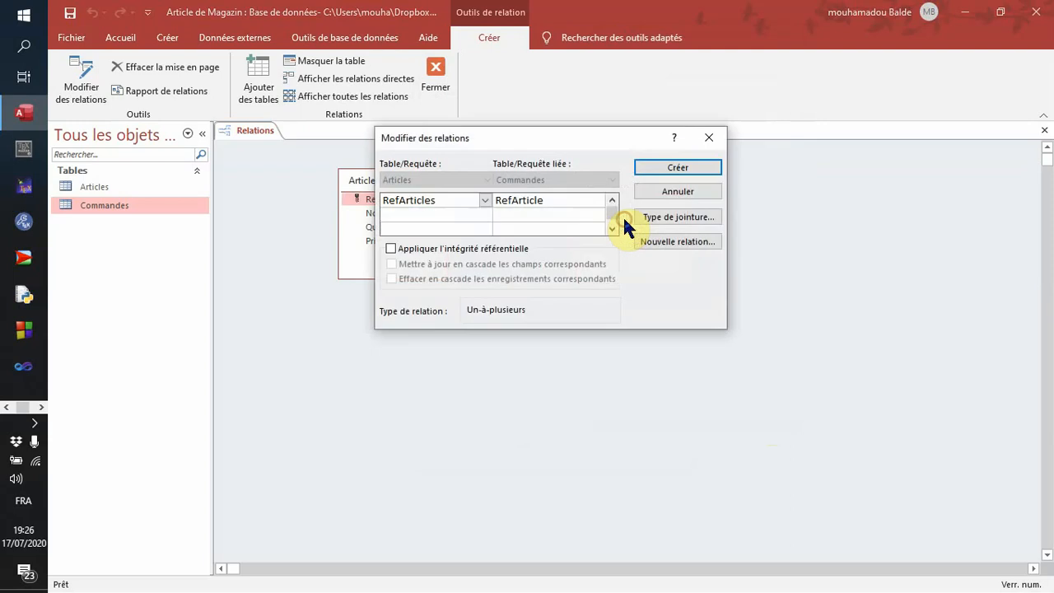
click(390, 248)
click(391, 264)
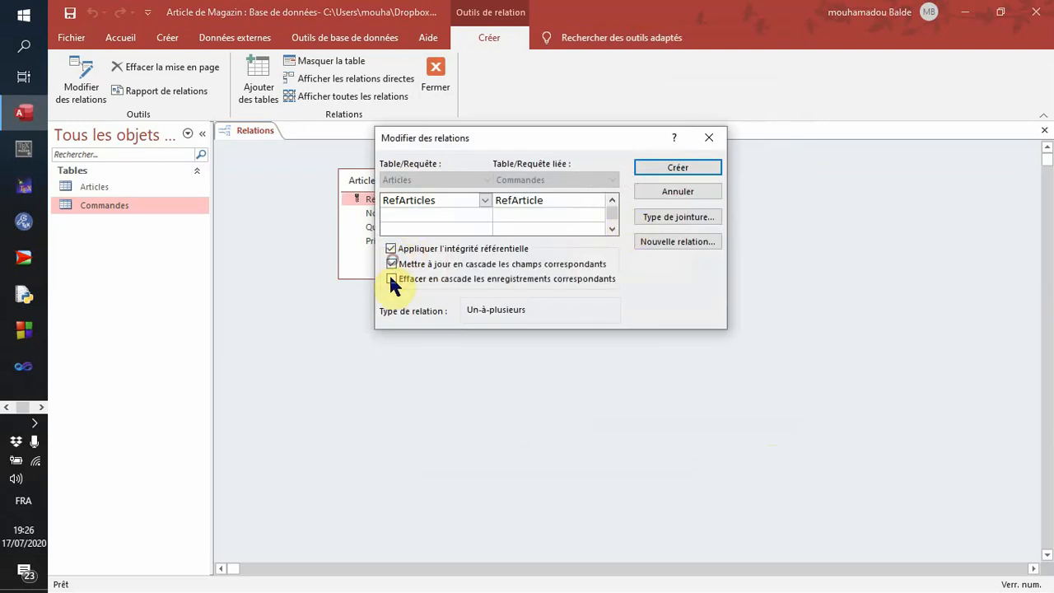
click(668, 173)
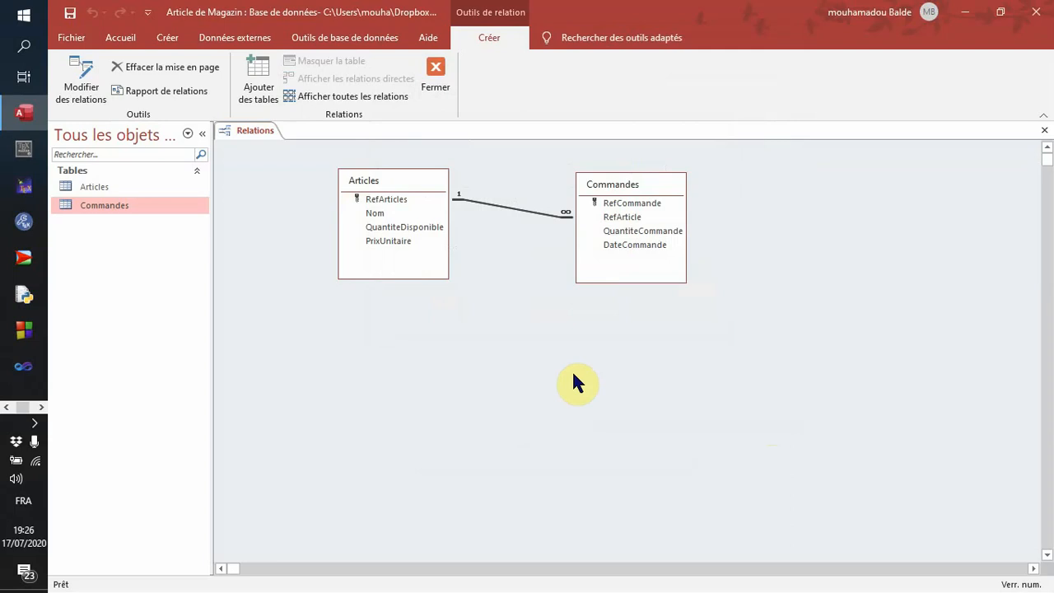
right_click(244, 132)
click(287, 137)
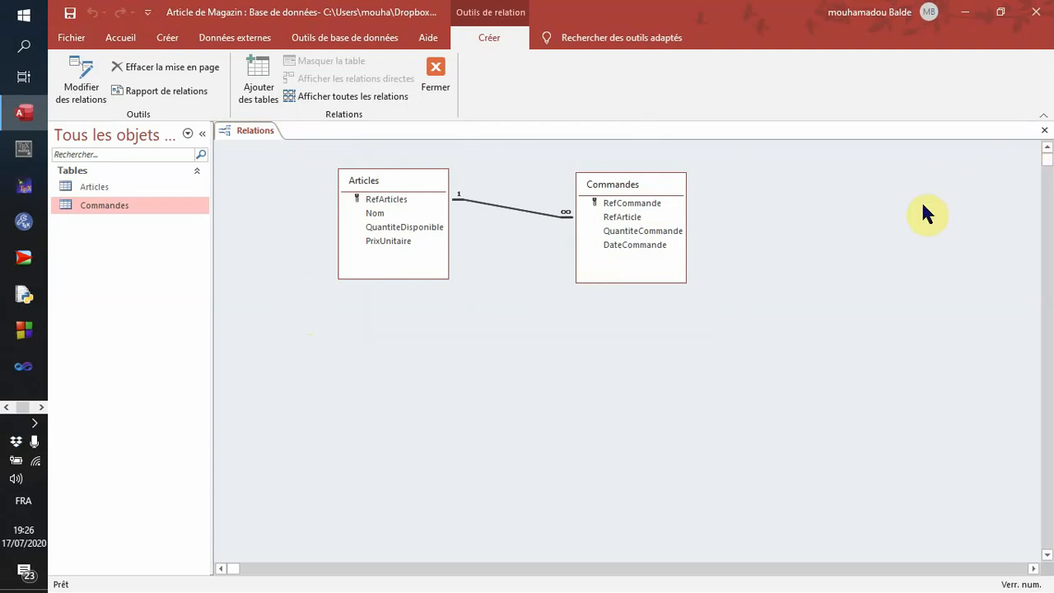
key(alt+Tab)
click(675, 197)
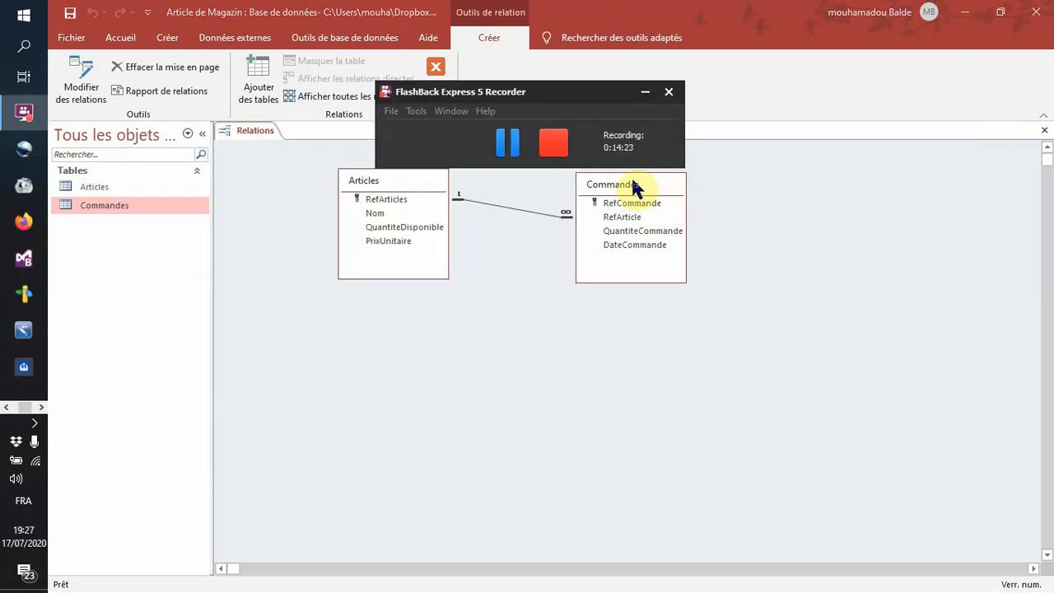